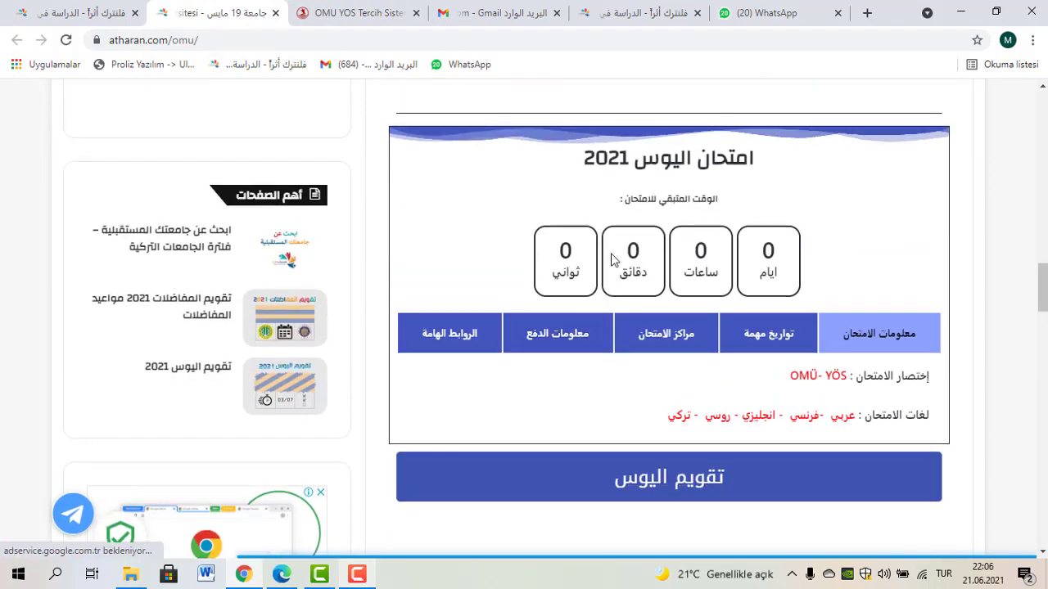
Review the 2021 YÖS exam section and the important dates of the first 2021 preference round
{"action": "scroll", "coordinate": [350, 138], "scroll_direction": "down", "scroll_amount": 4}
{"action": "scroll", "coordinate": [547, 239], "scroll_direction": "down", "scroll_amount": 10}
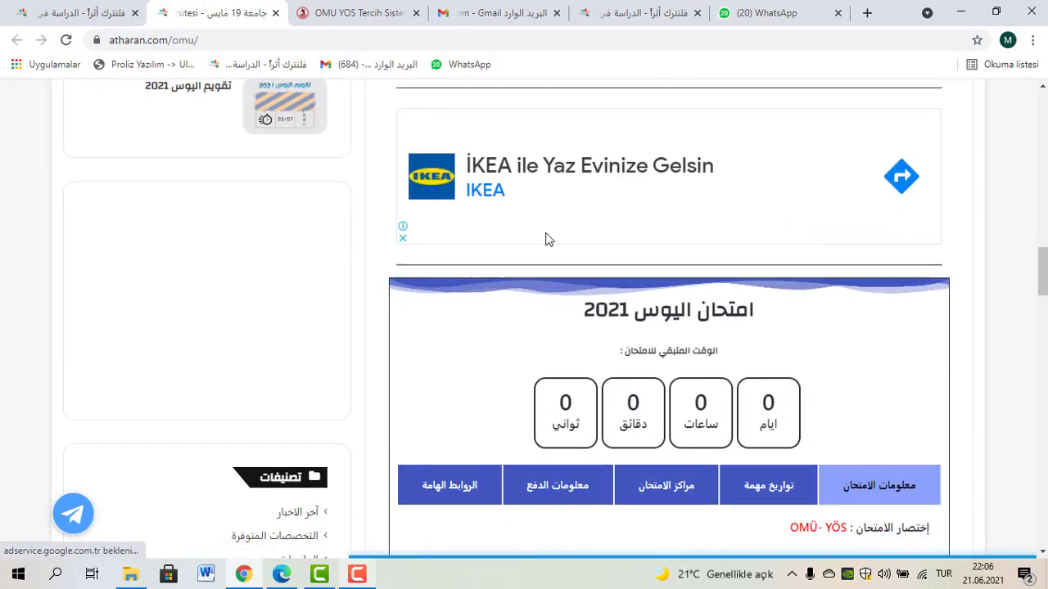
{"action": "scroll", "coordinate": [723, 235], "scroll_direction": "up", "scroll_amount": 6}
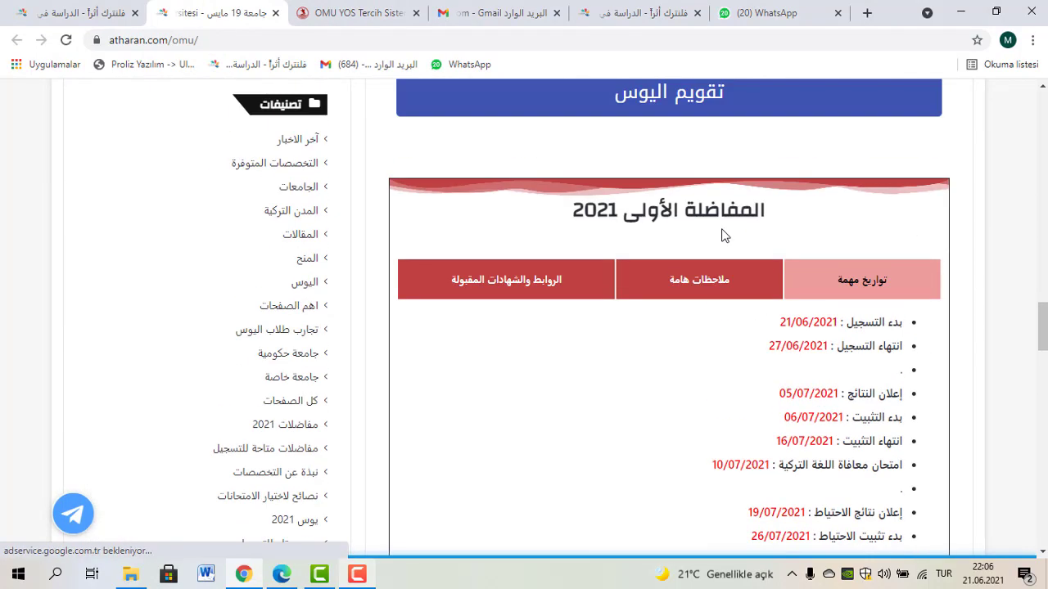
{"action": "scroll", "coordinate": [827, 246], "scroll_direction": "up", "scroll_amount": 1}
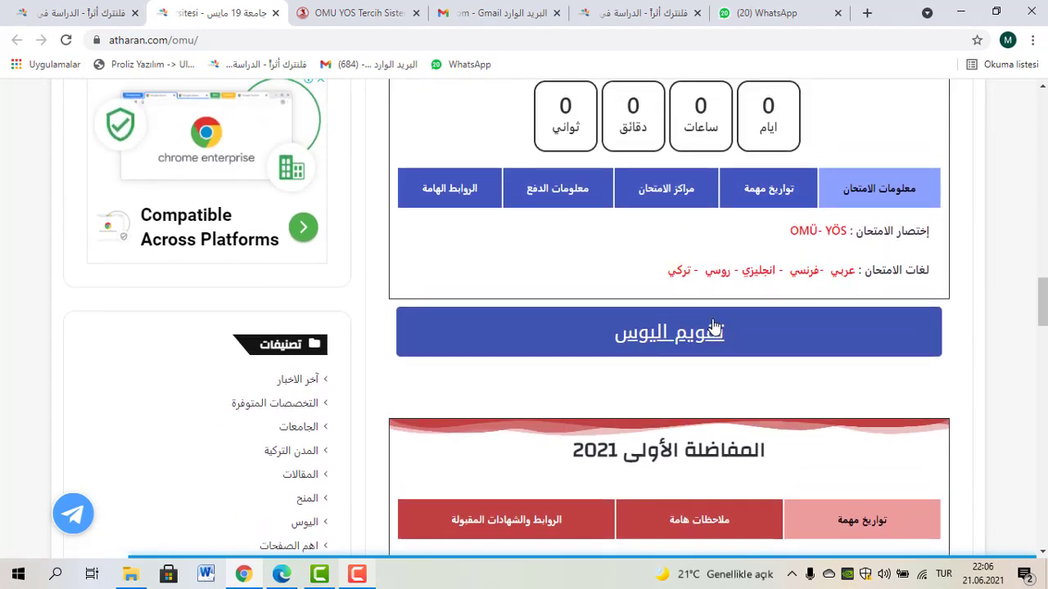
{"action": "scroll", "coordinate": [596, 417], "scroll_direction": "down", "scroll_amount": 3}
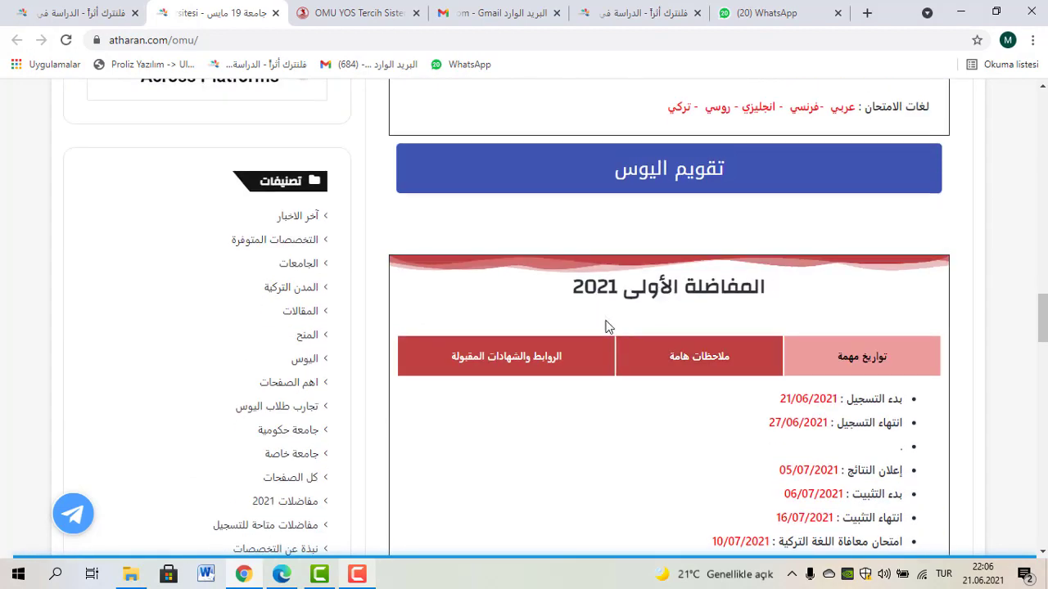
{"action": "scroll", "coordinate": [720, 377], "scroll_direction": "down", "scroll_amount": 1}
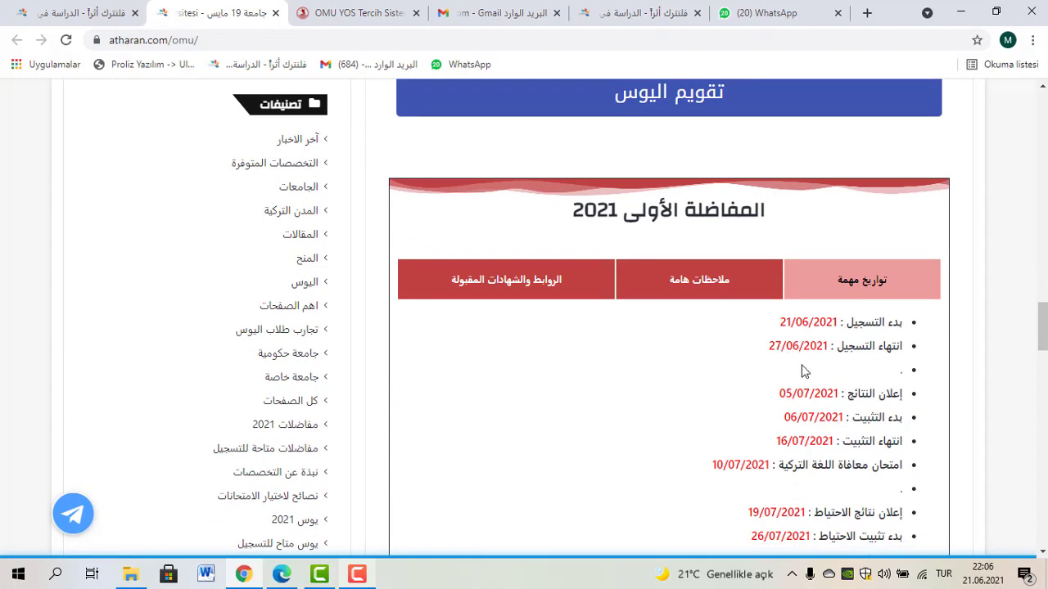
{"action": "scroll", "coordinate": [693, 420], "scroll_direction": "down", "scroll_amount": 1}
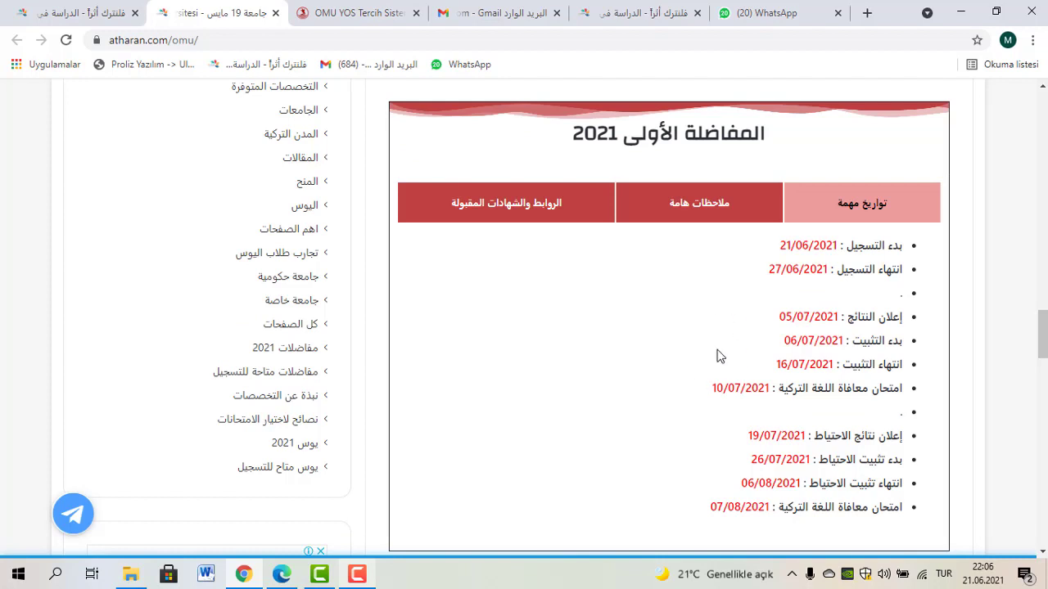
View the first round's important notes and its links and accepted certificates, and switch to the OMU YÖS Tercih site
{"action": "left_click", "coordinate": [684, 214]}
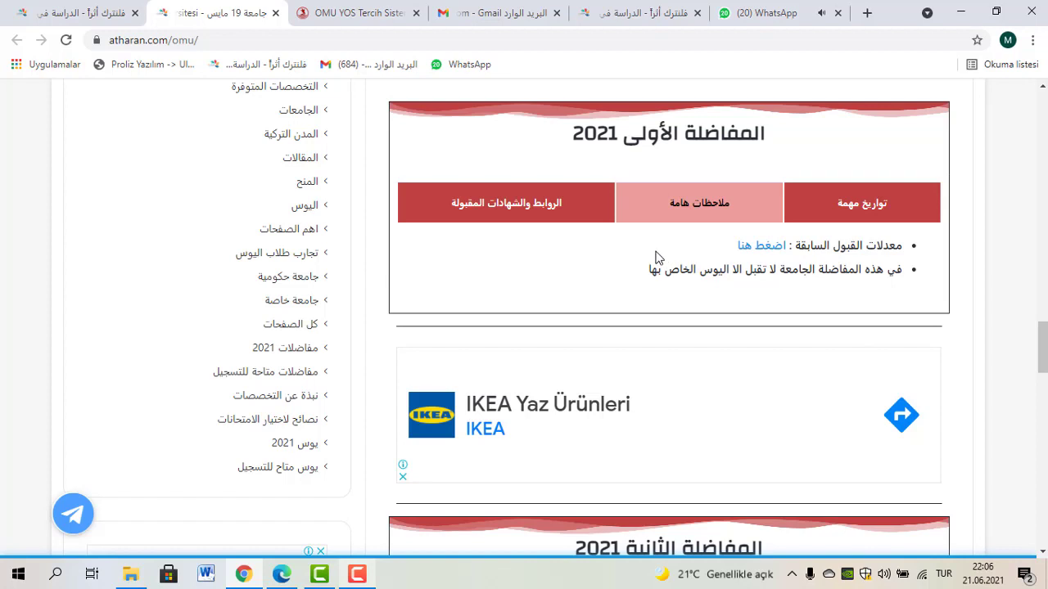
{"action": "left_click", "coordinate": [578, 220]}
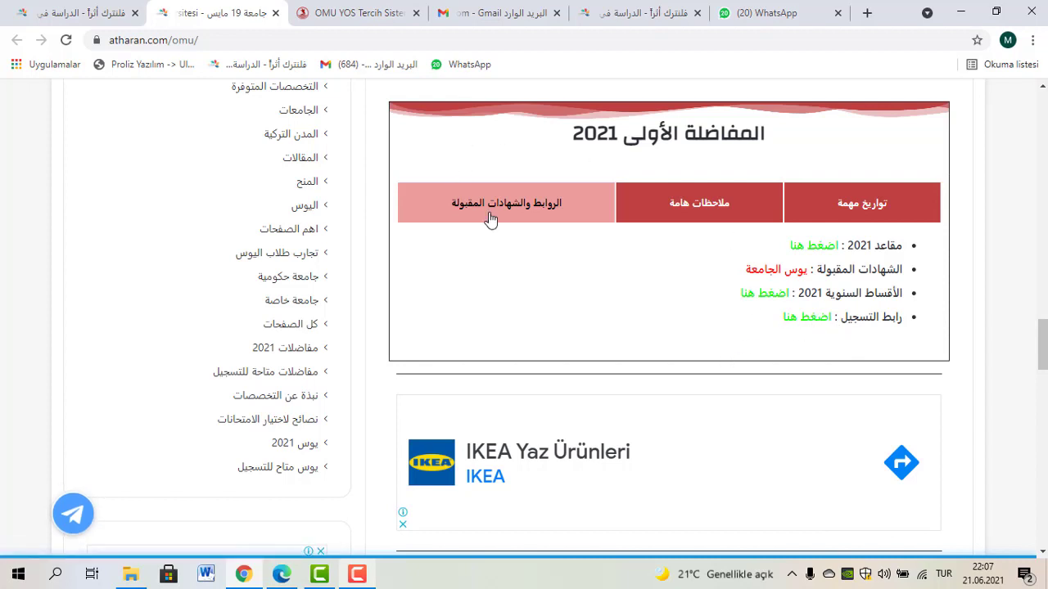
{"action": "scroll", "coordinate": [492, 221], "scroll_direction": "up", "scroll_amount": 1}
{"action": "left_click", "coordinate": [364, 13]}
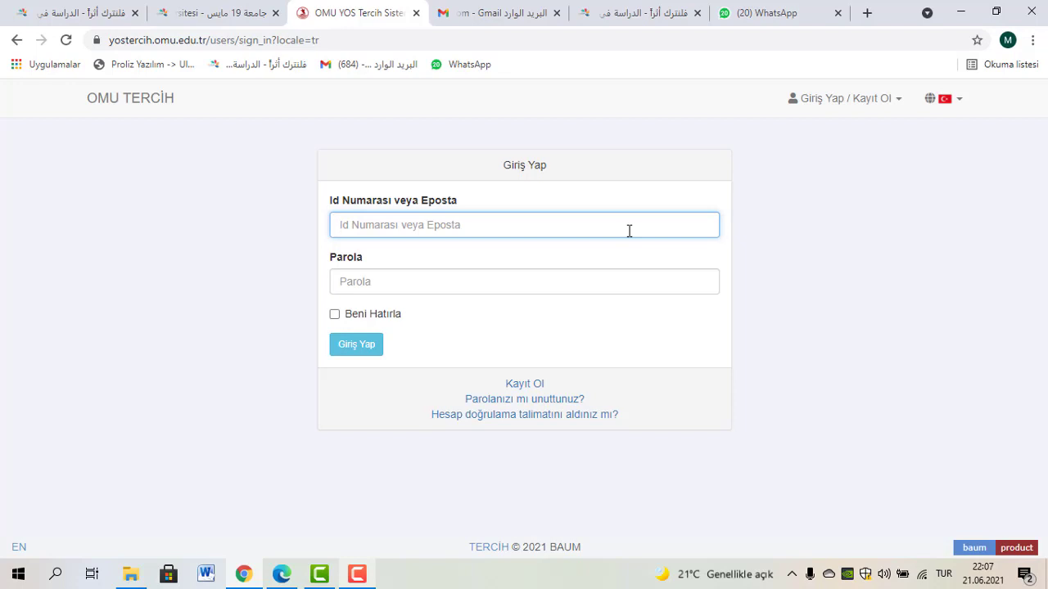
{"action": "left_click", "coordinate": [487, 236]}
{"action": "key", "text": "Escape"}
{"action": "right_click", "coordinate": [412, 221]}
{"action": "left_click", "coordinate": [426, 336]}
{"action": "left_click_drag", "start_coordinate": [411, 228], "coordinate": [327, 259]}
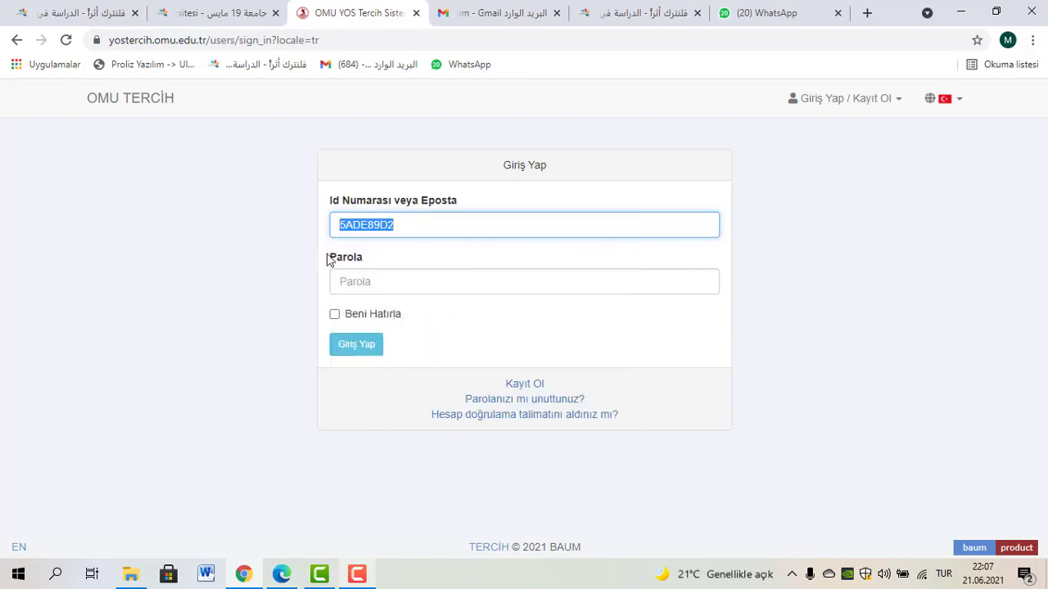
{"action": "left_click", "coordinate": [410, 280]}
{"action": "left_click", "coordinate": [303, 269]}
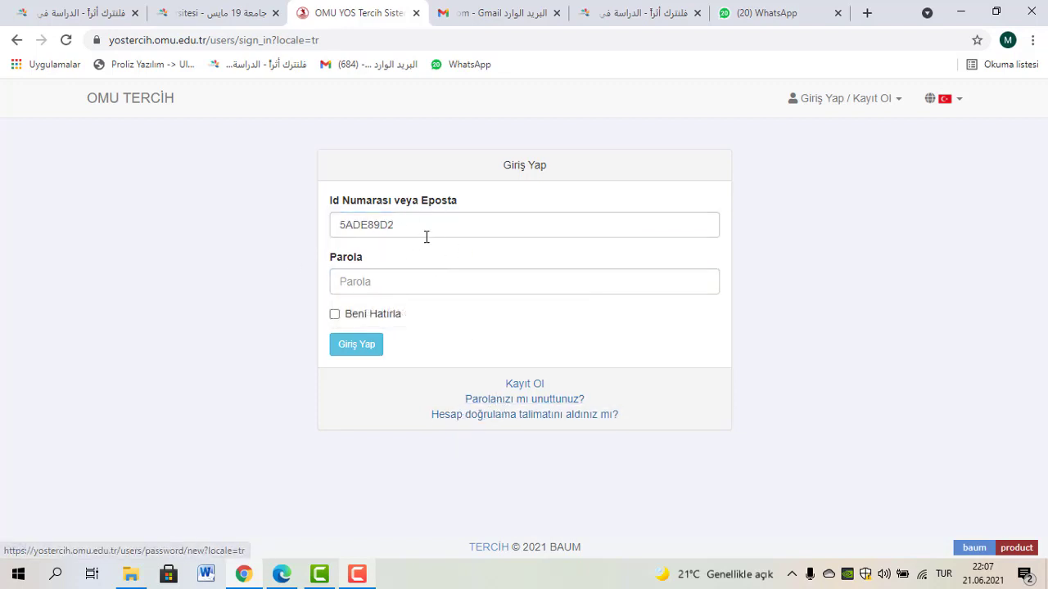
{"action": "left_click_drag", "start_coordinate": [426, 236], "coordinate": [299, 234]}
{"action": "key", "text": "BackSpace"}
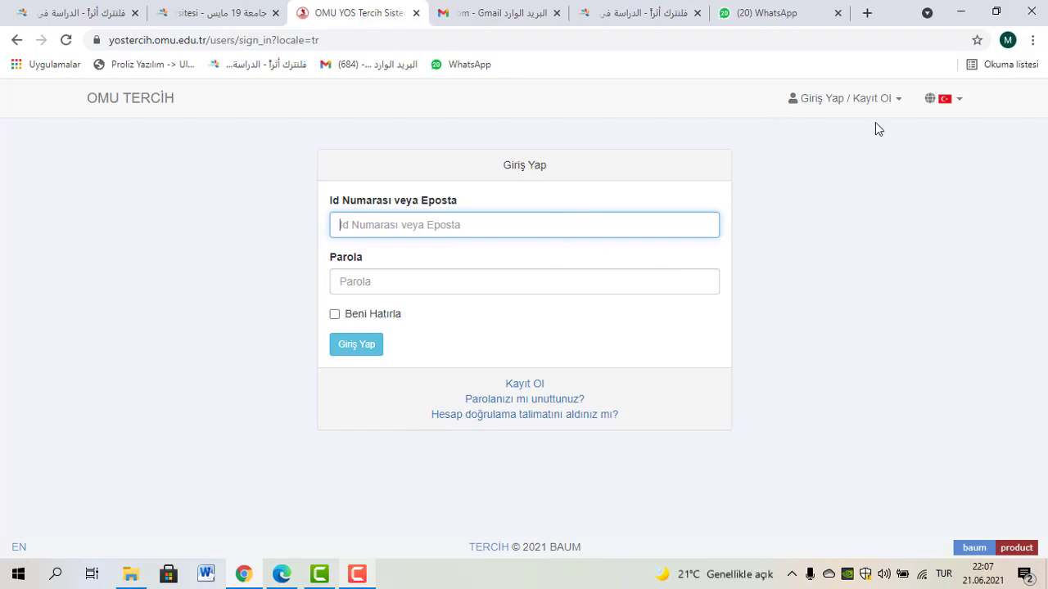
Open the Kayıt Ol form for registering a new account, keeping the page language as Turkish
{"action": "left_click", "coordinate": [845, 99]}
{"action": "left_click", "coordinate": [816, 151]}
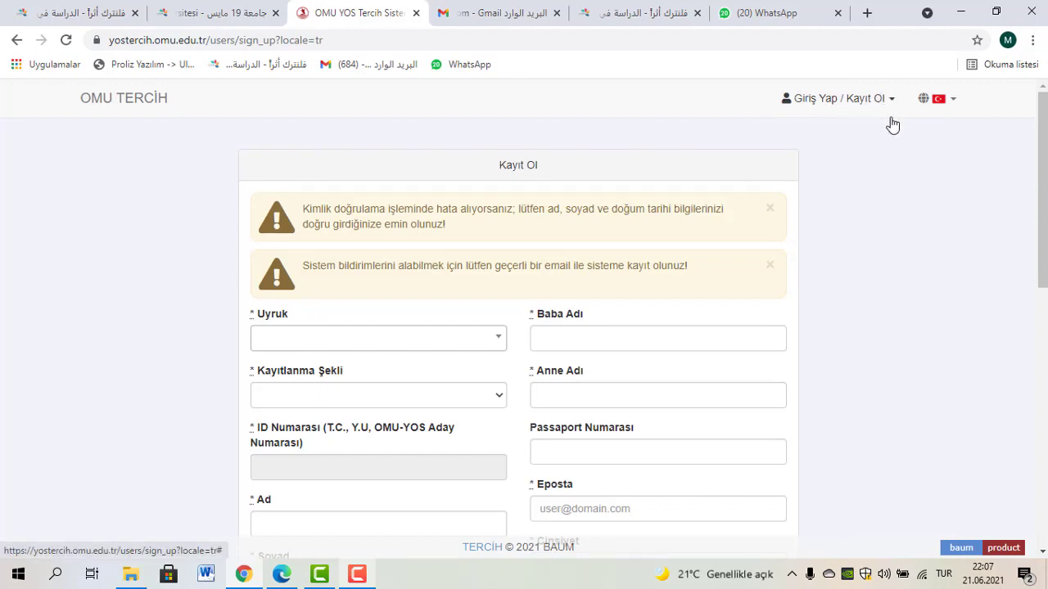
{"action": "left_click", "coordinate": [946, 106]}
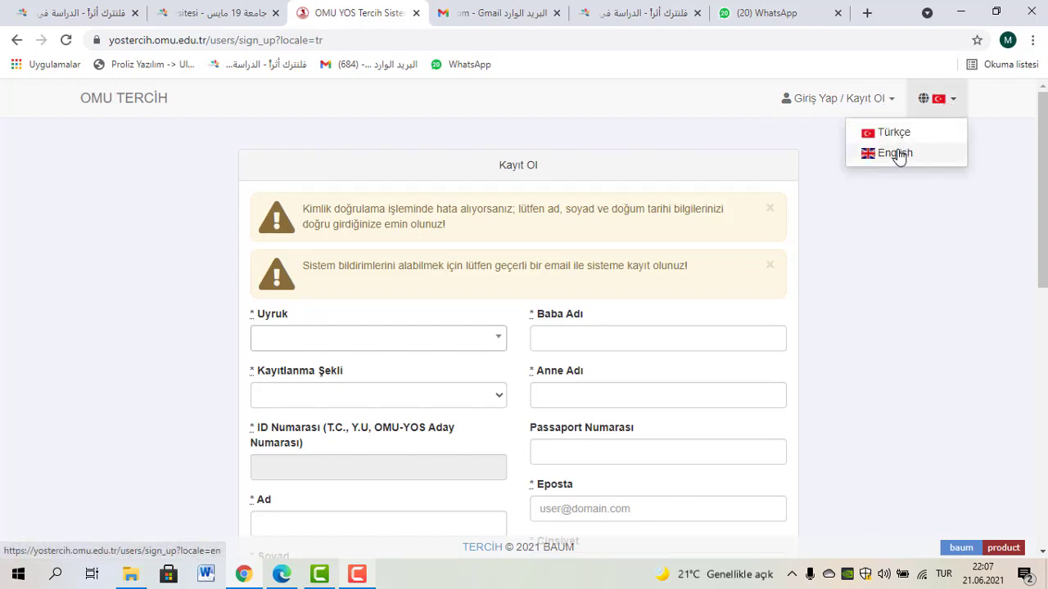
{"action": "left_click", "coordinate": [901, 194]}
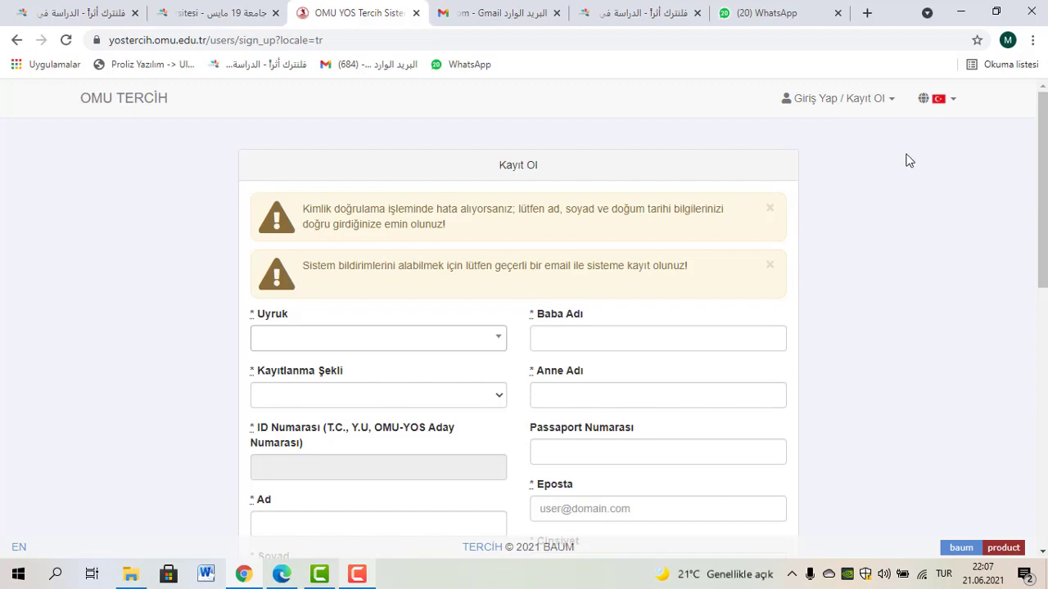
Set the nationality to Afganistan and fill in the father's name in the registration form
{"action": "left_click", "coordinate": [311, 342]}
{"action": "left_click", "coordinate": [196, 321]}
{"action": "left_click", "coordinate": [315, 338]}
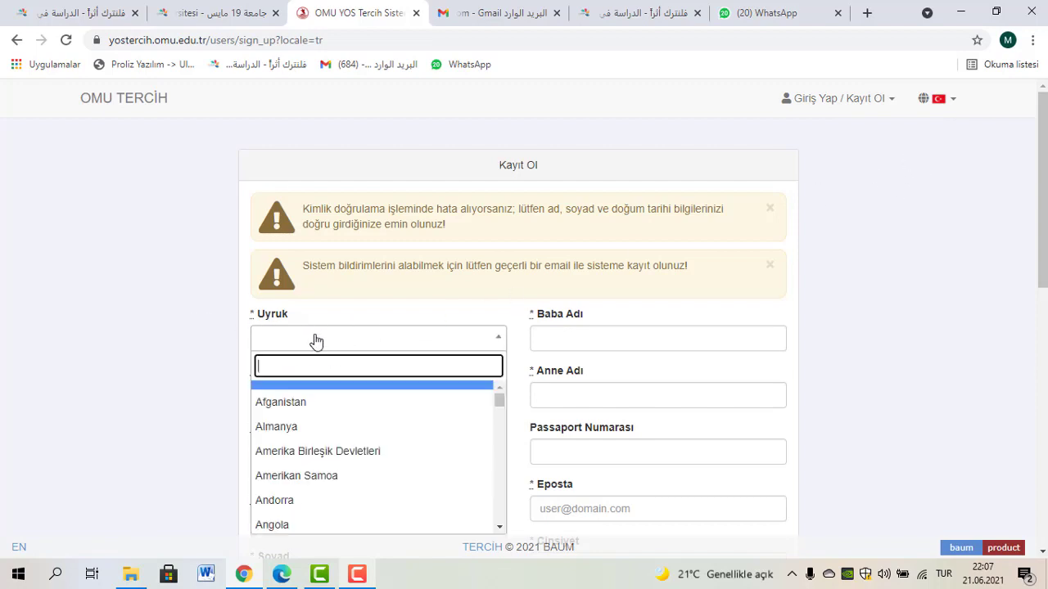
{"action": "left_click", "coordinate": [304, 409]}
{"action": "left_click", "coordinate": [564, 335]}
{"action": "left_click", "coordinate": [587, 402]}
{"action": "scroll", "coordinate": [376, 369], "scroll_direction": "down", "scroll_amount": 1}
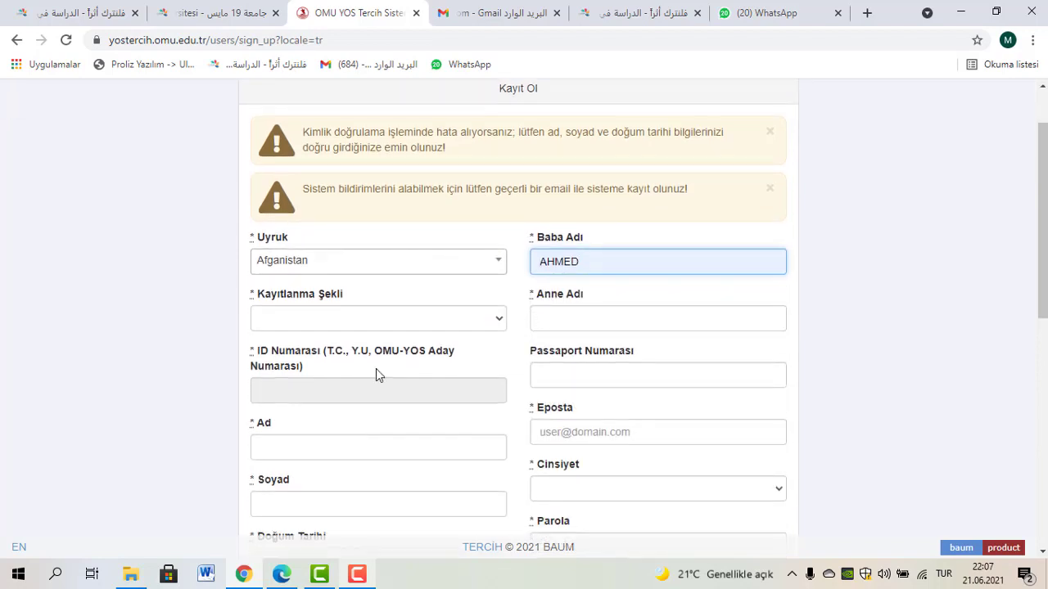
Review the registration method options and set Kayıtlanma Şekli to OMU-YOS Aday Numarası
{"action": "left_click", "coordinate": [314, 324]}
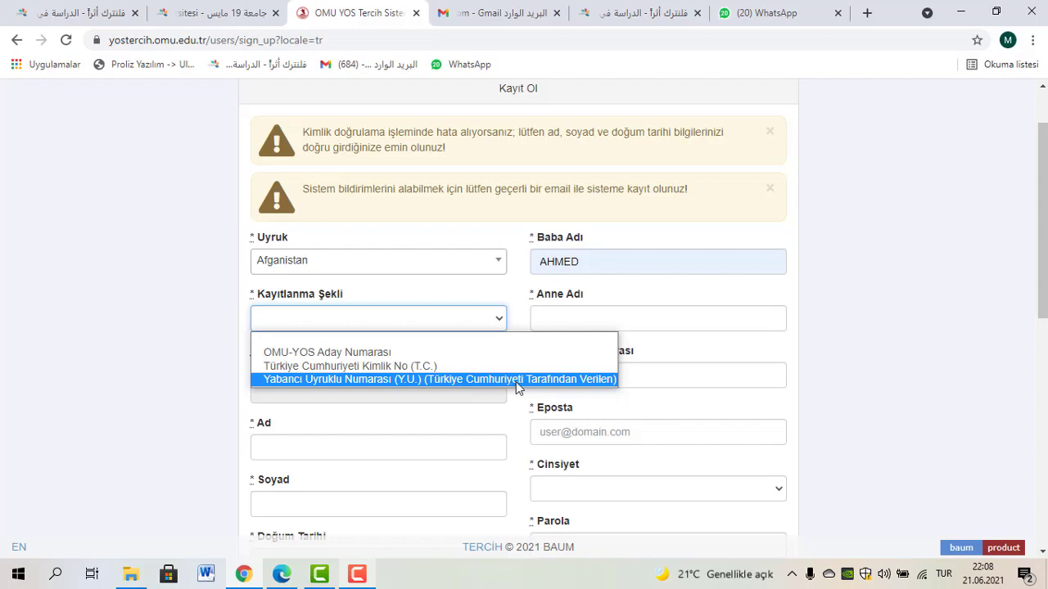
{"action": "left_click", "coordinate": [93, 325]}
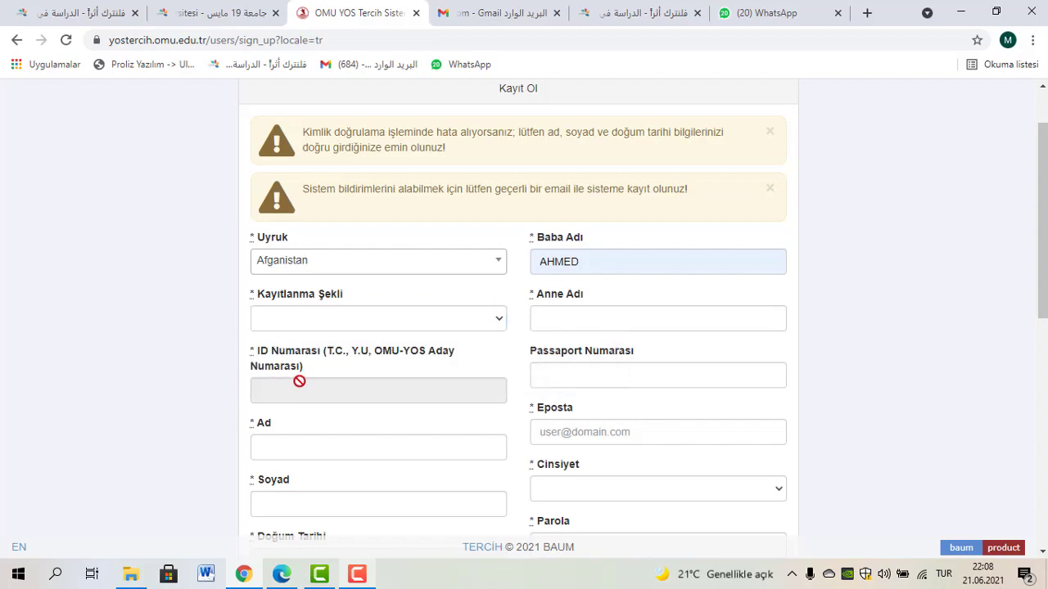
{"action": "scroll", "coordinate": [524, 293], "scroll_direction": "down", "scroll_amount": 2}
{"action": "scroll", "coordinate": [470, 245], "scroll_direction": "up", "scroll_amount": 1}
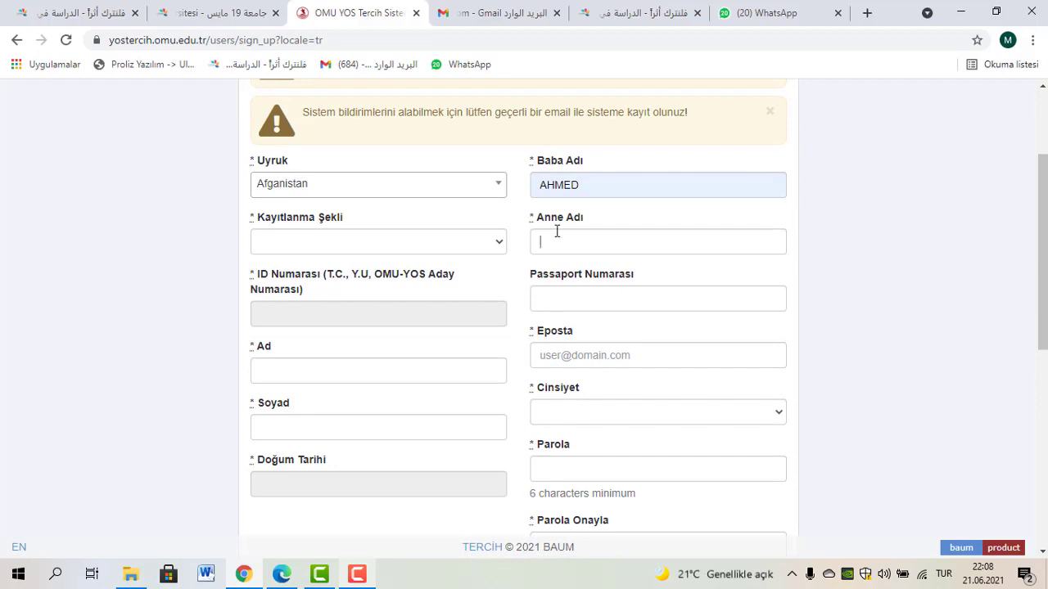
{"action": "left_click", "coordinate": [557, 232]}
{"action": "left_click", "coordinate": [351, 243]}
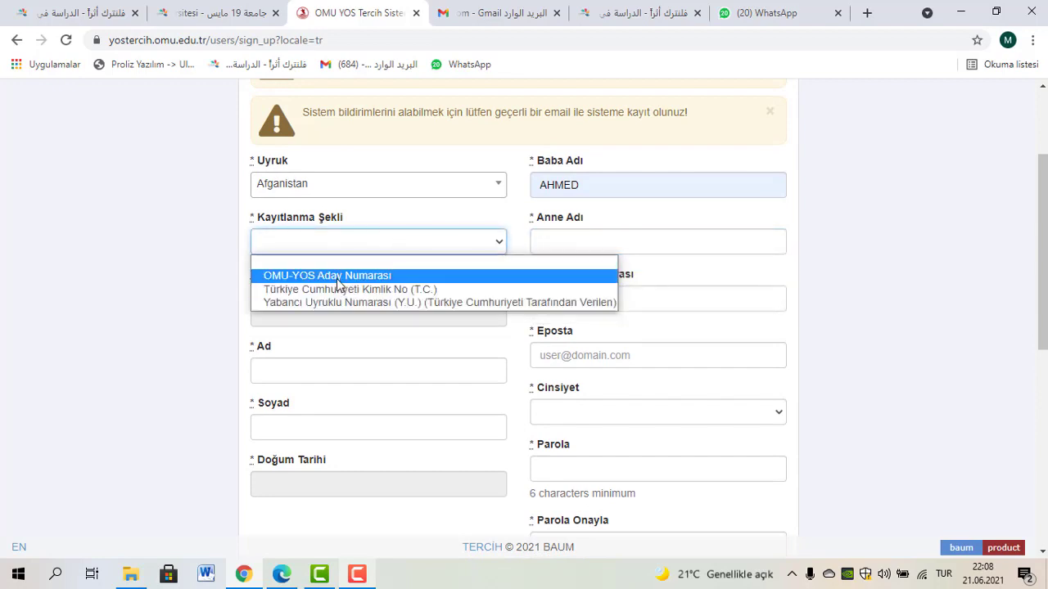
{"action": "left_click", "coordinate": [336, 274]}
Enter a sample candidate number in the OMU-YOS Aday Numarası field
{"action": "left_click", "coordinate": [324, 299]}
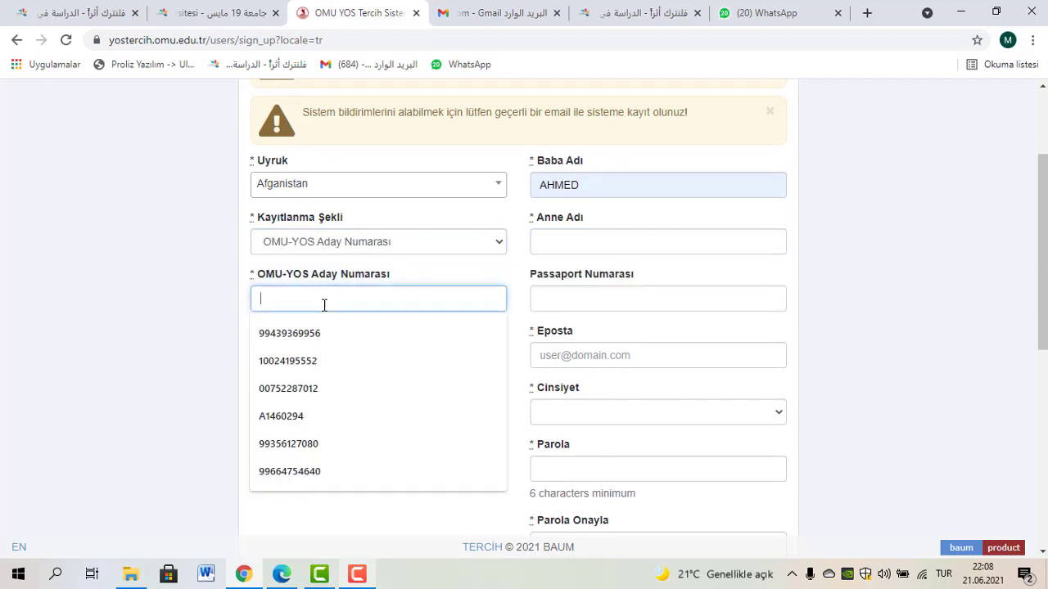
{"action": "left_click", "coordinate": [324, 334]}
{"action": "left_click_drag", "start_coordinate": [329, 304], "coordinate": [197, 313]}
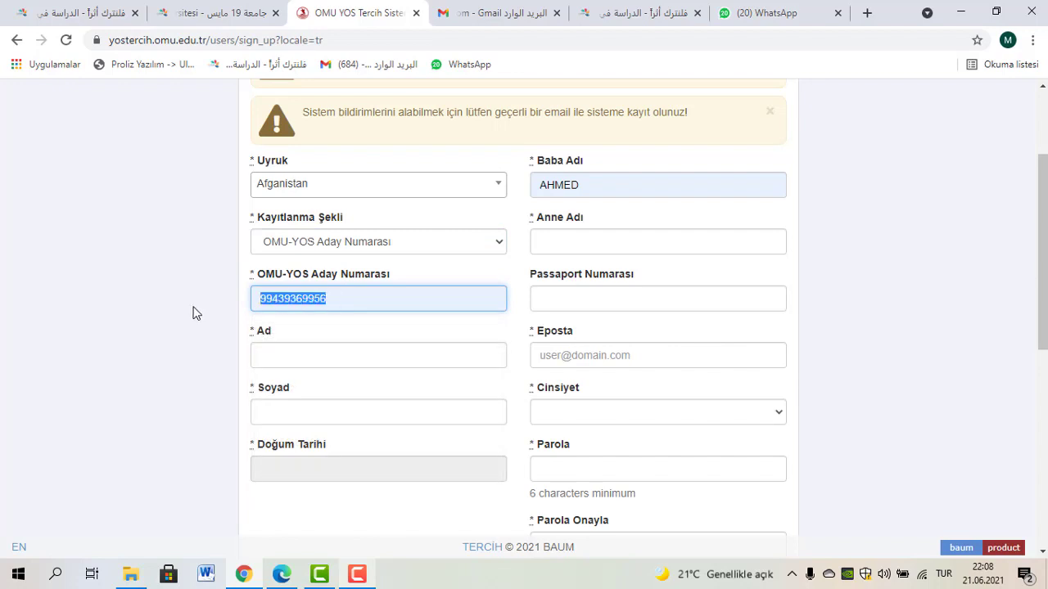
{"action": "type", "text": "ujıolko44854854"}
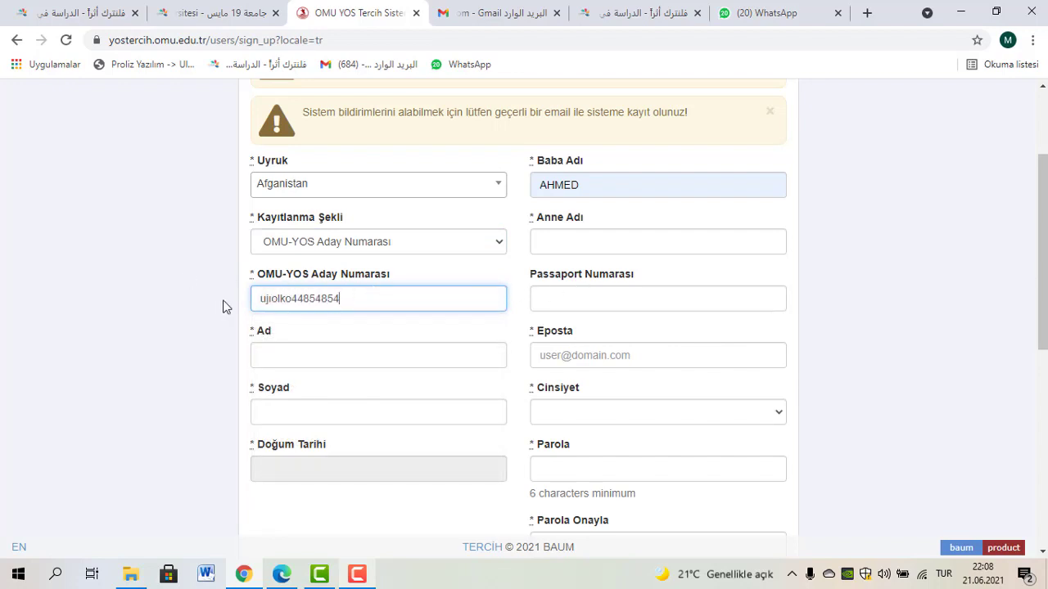
Fill in the mother's name and the passport number
{"action": "left_click", "coordinate": [577, 246]}
{"action": "left_click", "coordinate": [581, 279]}
{"action": "left_click", "coordinate": [585, 301]}
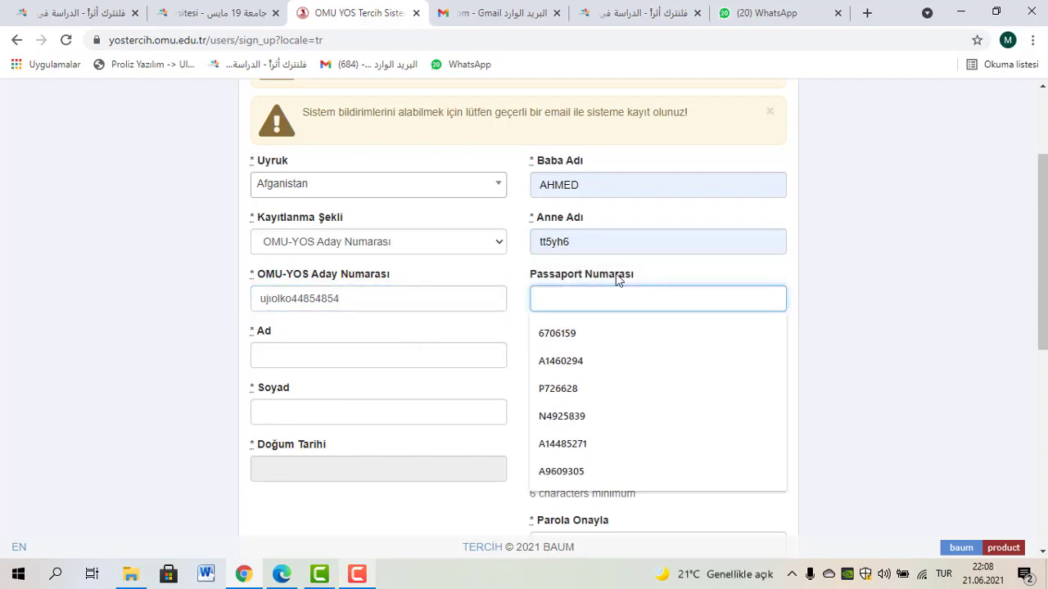
{"action": "left_click", "coordinate": [594, 364]}
{"action": "double_click", "coordinate": [717, 292]}
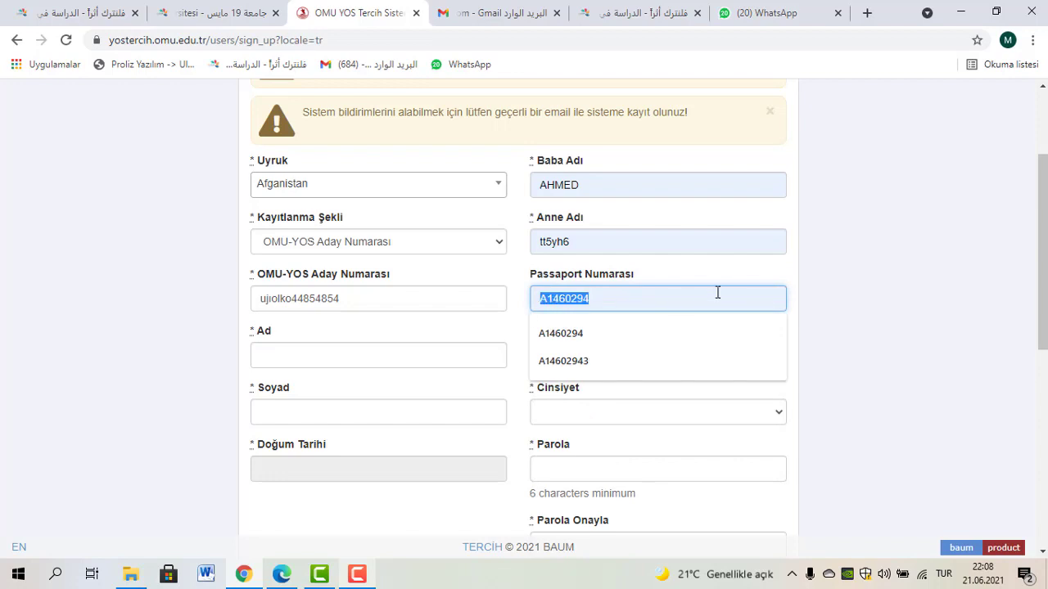
{"action": "left_click", "coordinate": [778, 271]}
Fill in the applicant's first name and surname
{"action": "scroll", "coordinate": [562, 322], "scroll_direction": "down", "scroll_amount": 1}
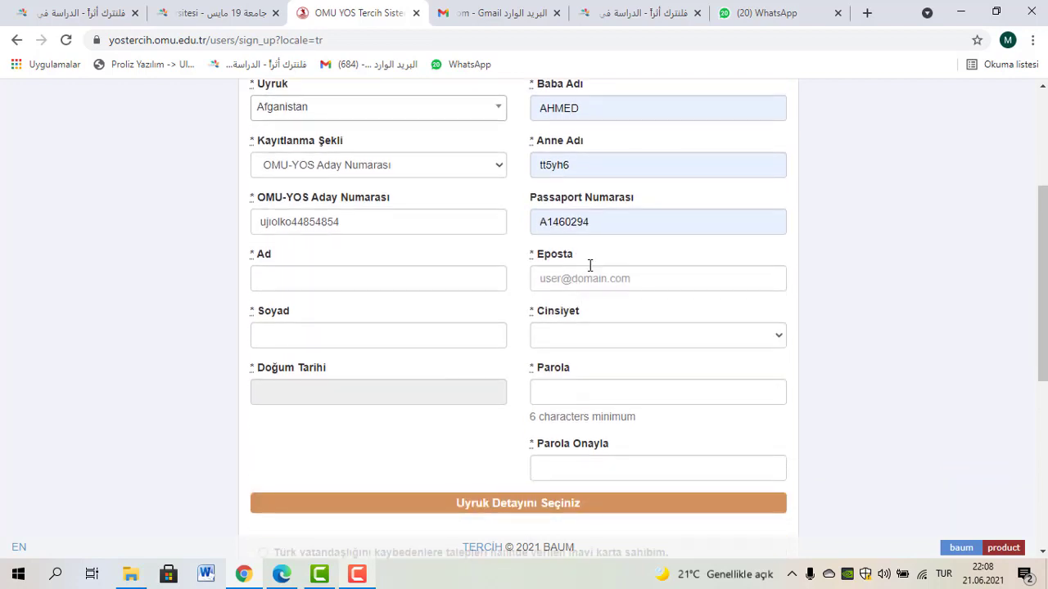
{"action": "left_click", "coordinate": [330, 276]}
{"action": "left_click", "coordinate": [294, 327]}
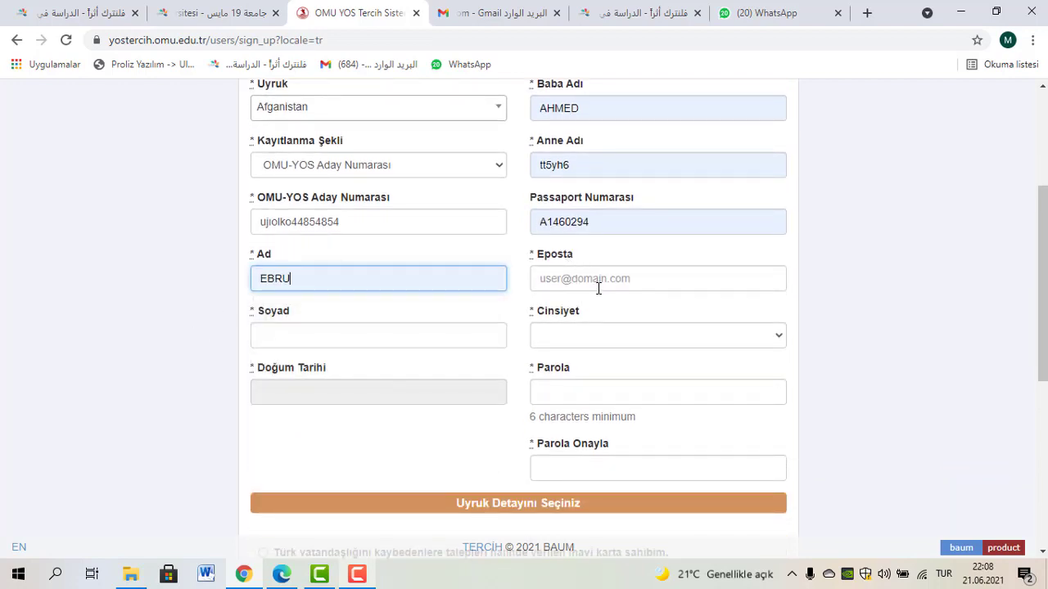
{"action": "left_click", "coordinate": [355, 335]}
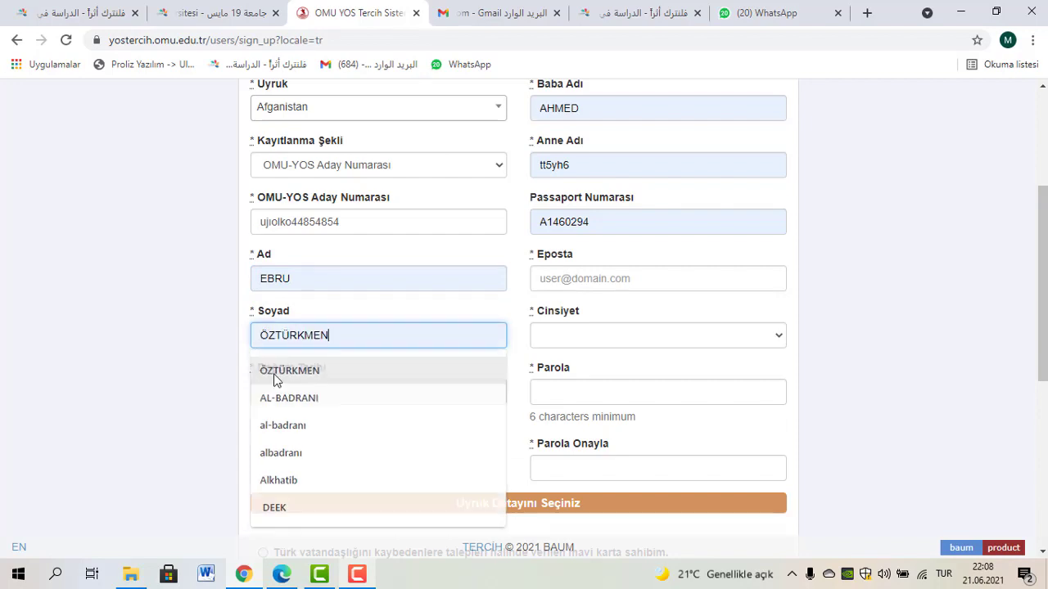
{"action": "left_click", "coordinate": [327, 366]}
{"action": "scroll", "coordinate": [564, 273], "scroll_direction": "down", "scroll_amount": 1}
{"action": "key", "text": "ctrl+a"}
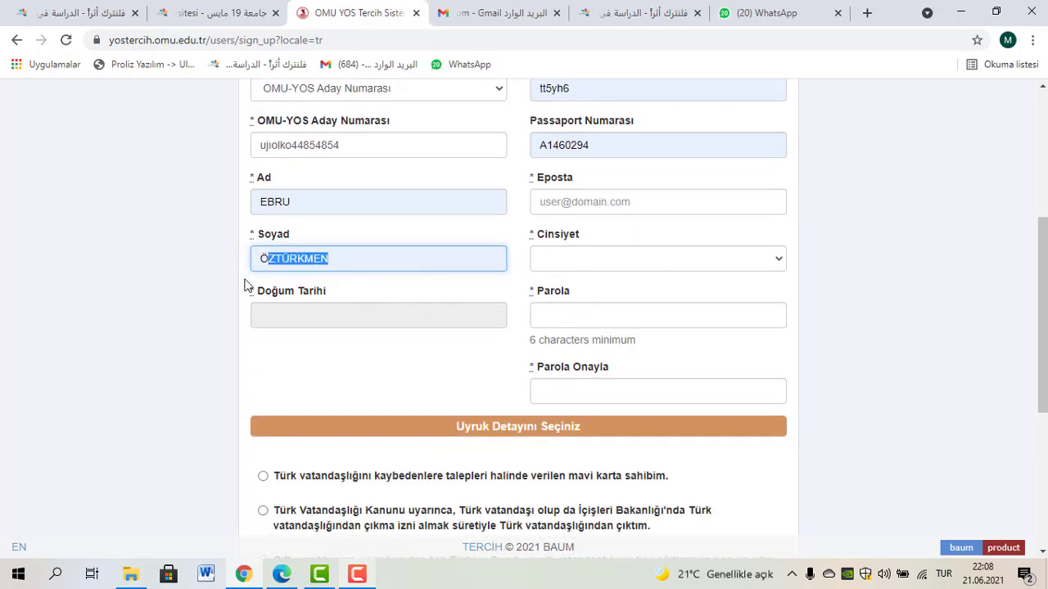
{"action": "left_click", "coordinate": [570, 273]}
Set the applicant's gender (Cinsiyet) to Kadın
{"action": "left_click", "coordinate": [647, 205]}
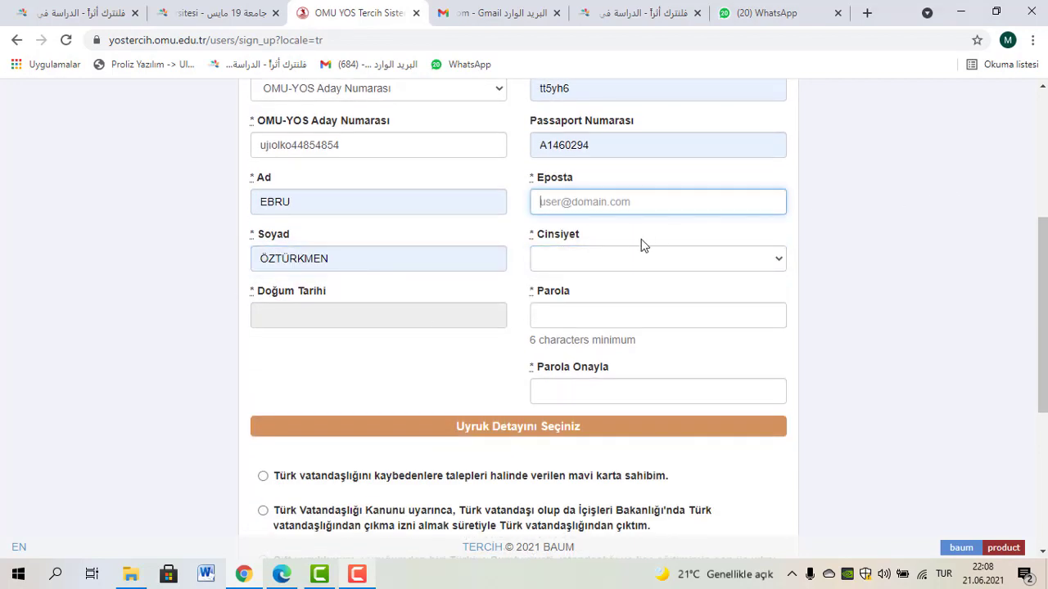
{"action": "left_click", "coordinate": [624, 257]}
{"action": "left_click", "coordinate": [610, 293]}
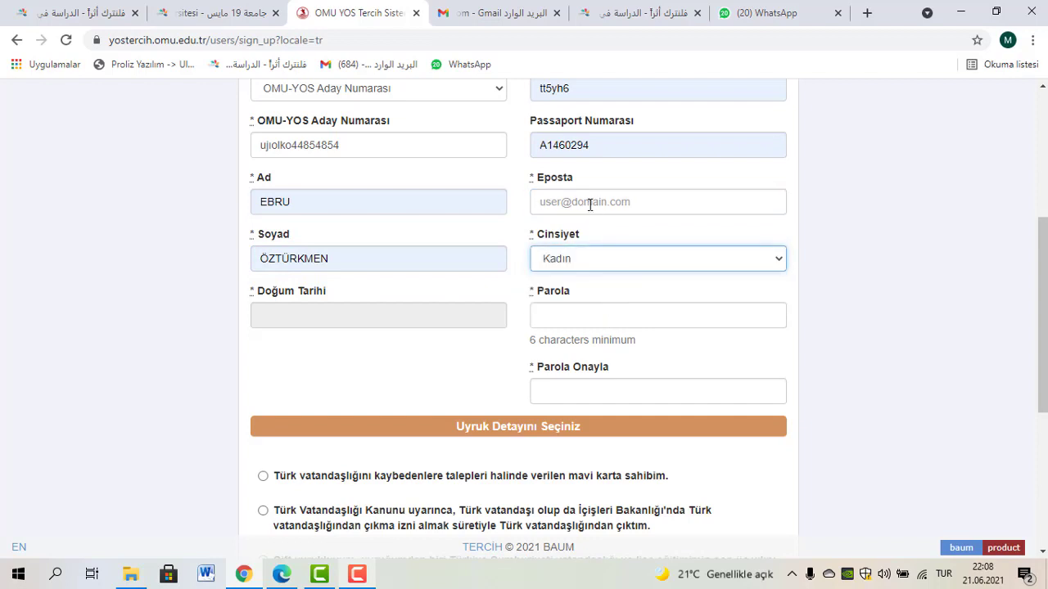
Activate the Eposta field and review the registration fields filled in so far
{"action": "left_click", "coordinate": [605, 199]}
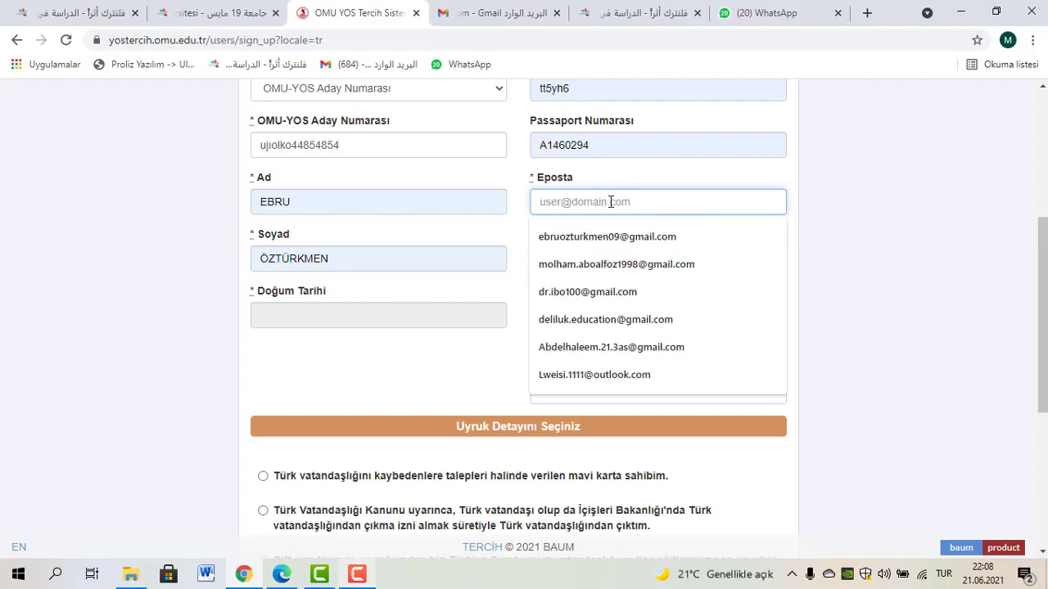
{"action": "scroll", "coordinate": [819, 246], "scroll_direction": "up", "scroll_amount": 1}
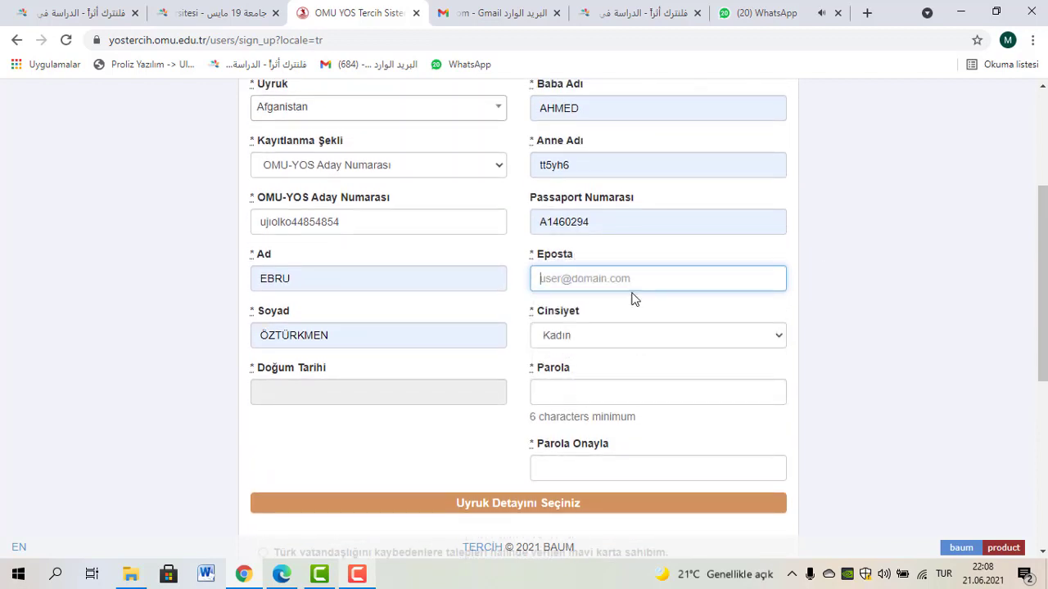
{"action": "scroll", "coordinate": [631, 299], "scroll_direction": "up", "scroll_amount": 3}
{"action": "scroll", "coordinate": [631, 299], "scroll_direction": "down", "scroll_amount": 1}
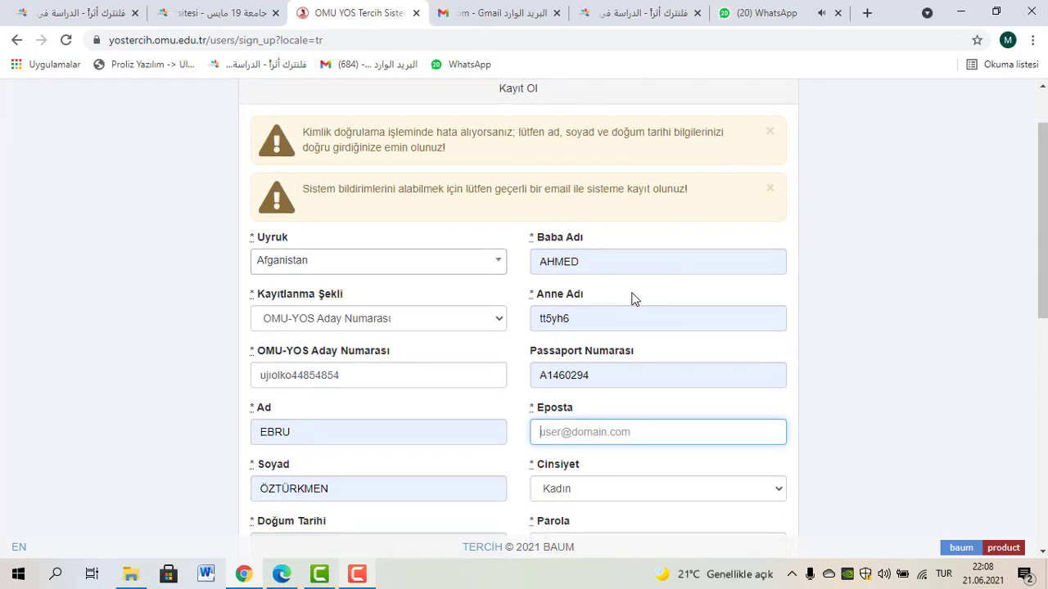
Examine the remaining registration fields: Eposta, Cinsiyet, Doğum Tarihi, Parola and Parola Onayla
{"action": "scroll", "coordinate": [631, 299], "scroll_direction": "down", "scroll_amount": 1}
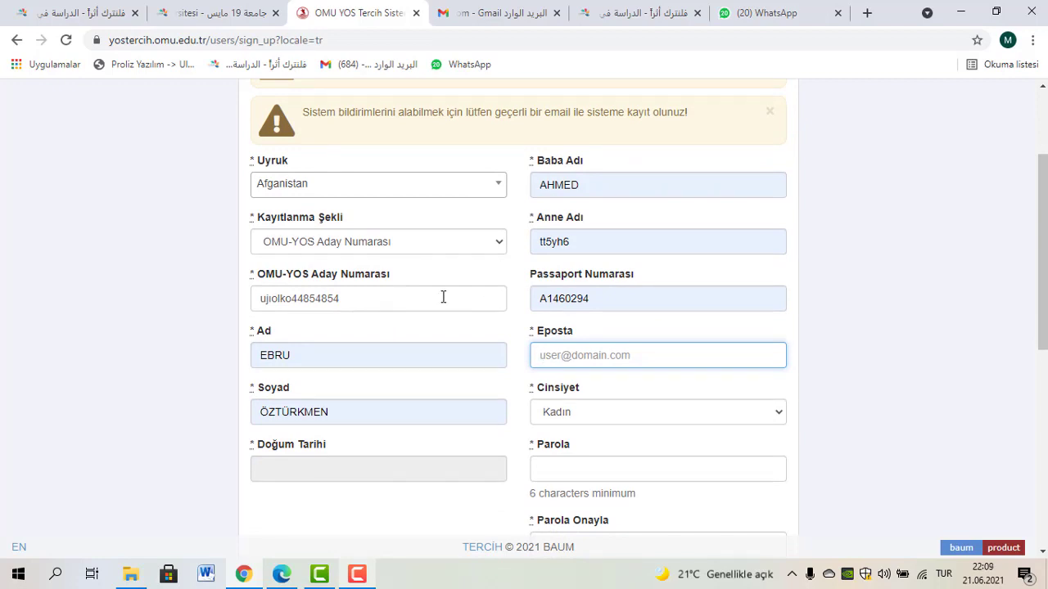
{"action": "scroll", "coordinate": [443, 297], "scroll_direction": "down", "scroll_amount": 1}
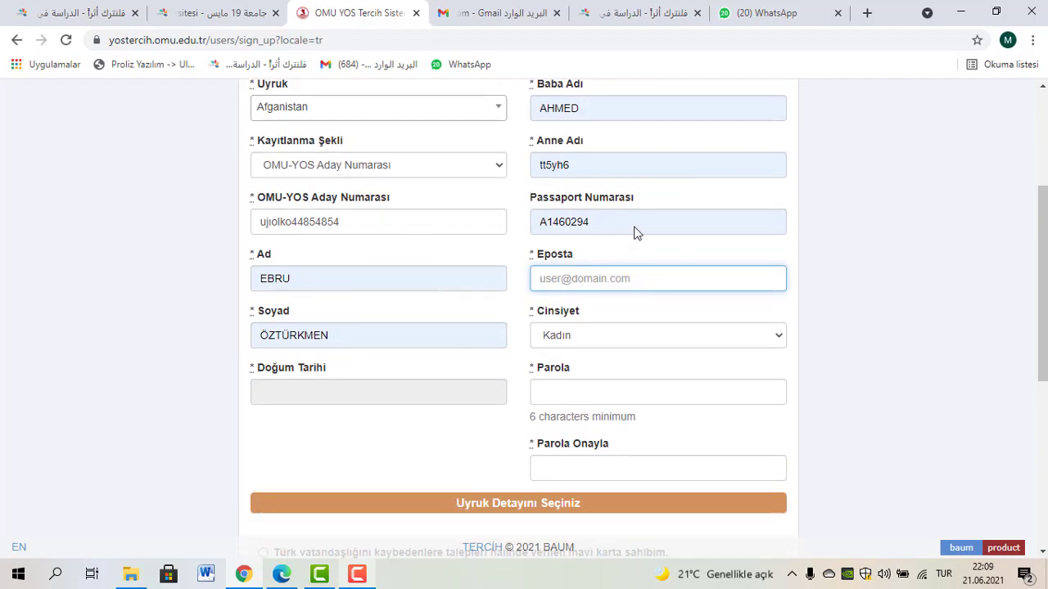
{"action": "left_click", "coordinate": [600, 283]}
{"action": "triple_click", "coordinate": [907, 246]}
{"action": "scroll", "coordinate": [628, 333], "scroll_direction": "down", "scroll_amount": 1}
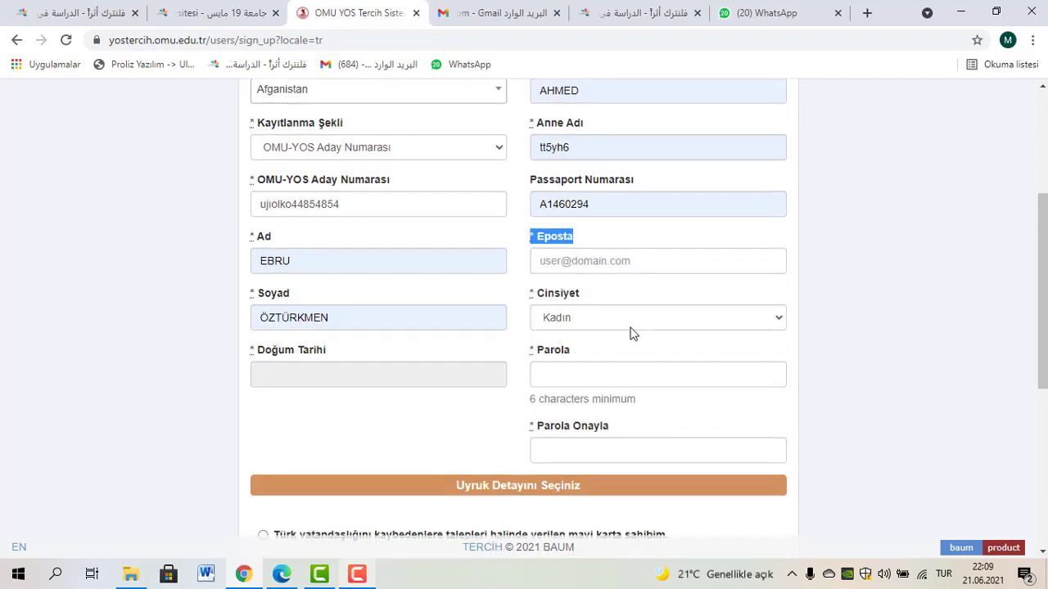
{"action": "left_click", "coordinate": [604, 322]}
{"action": "left_click", "coordinate": [479, 357]}
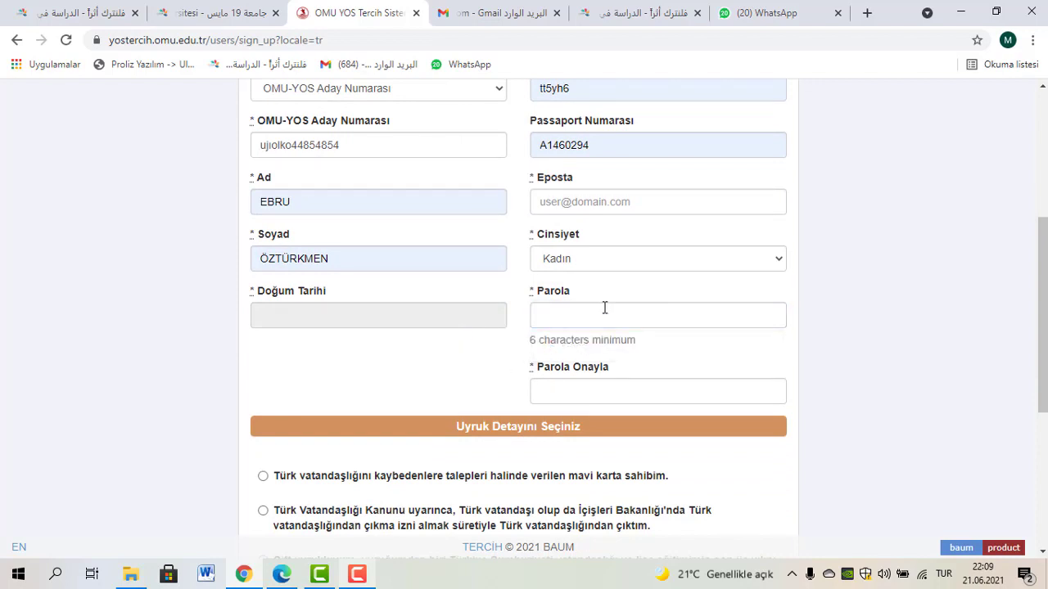
{"action": "left_click", "coordinate": [598, 318]}
{"action": "left_click", "coordinate": [567, 391]}
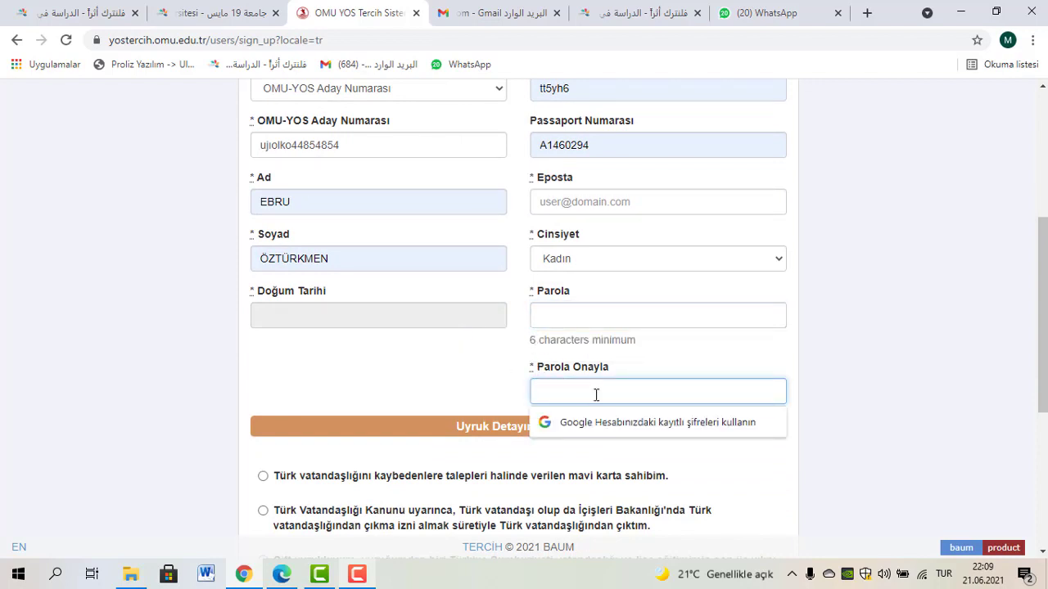
Choose Hiçbiri as the nationality detail and tick the declaration that the registration information is correct
{"action": "scroll", "coordinate": [596, 395], "scroll_direction": "down", "scroll_amount": 1}
{"action": "scroll", "coordinate": [382, 336], "scroll_direction": "down", "scroll_amount": 1}
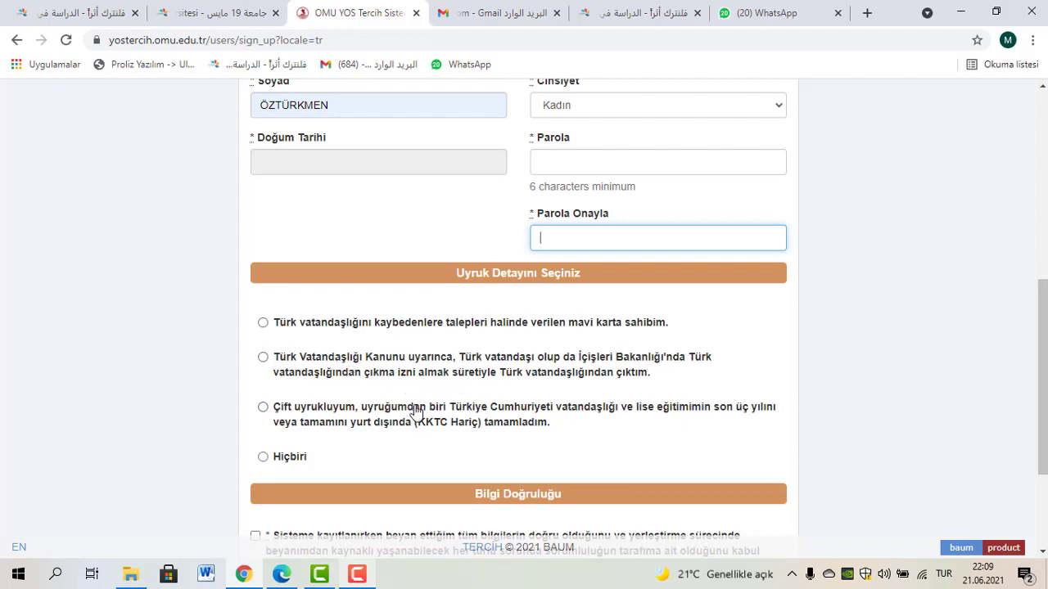
{"action": "scroll", "coordinate": [320, 360], "scroll_direction": "down", "scroll_amount": 1}
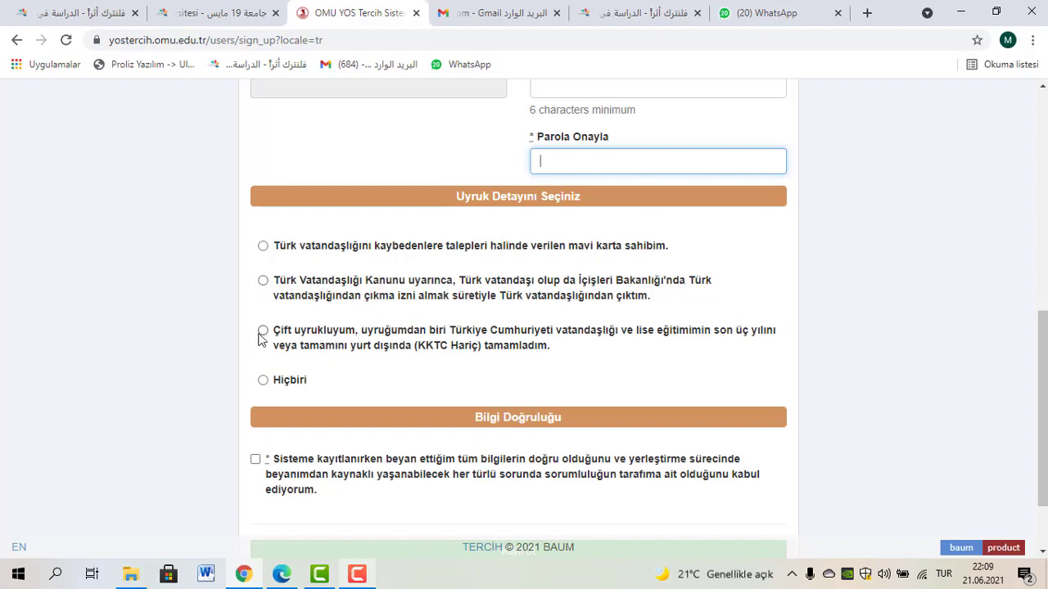
{"action": "left_click", "coordinate": [264, 380]}
{"action": "scroll", "coordinate": [401, 323], "scroll_direction": "down", "scroll_amount": 1}
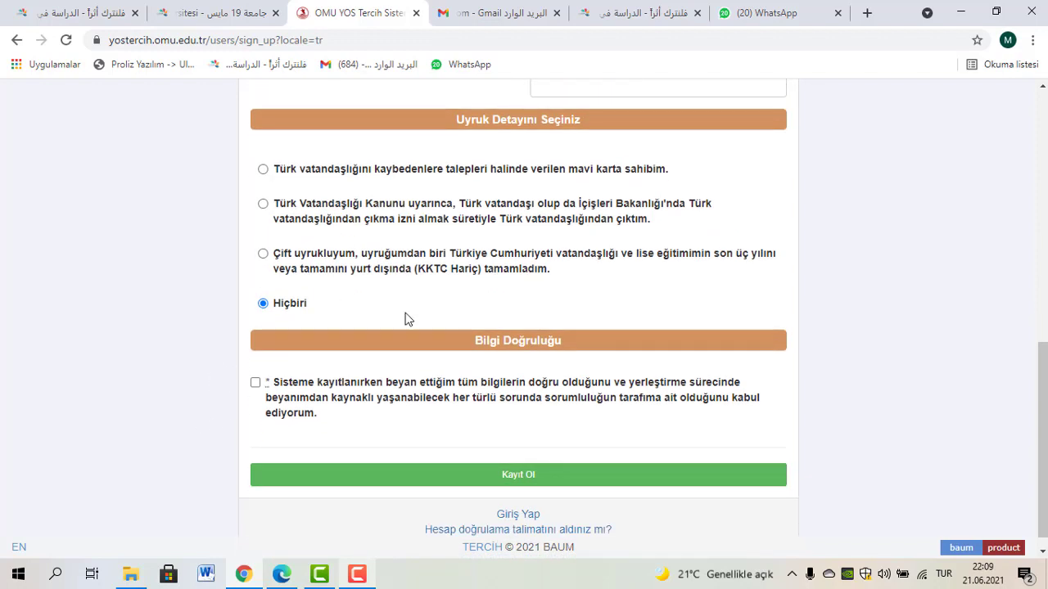
{"action": "scroll", "coordinate": [316, 358], "scroll_direction": "up", "scroll_amount": 1}
{"action": "scroll", "coordinate": [323, 396], "scroll_direction": "down", "scroll_amount": 1}
{"action": "left_click", "coordinate": [255, 383]}
{"action": "scroll", "coordinate": [491, 426], "scroll_direction": "up", "scroll_amount": 1}
{"action": "scroll", "coordinate": [510, 418], "scroll_direction": "down", "scroll_amount": 1}
{"action": "scroll", "coordinate": [510, 397], "scroll_direction": "up", "scroll_amount": 8}
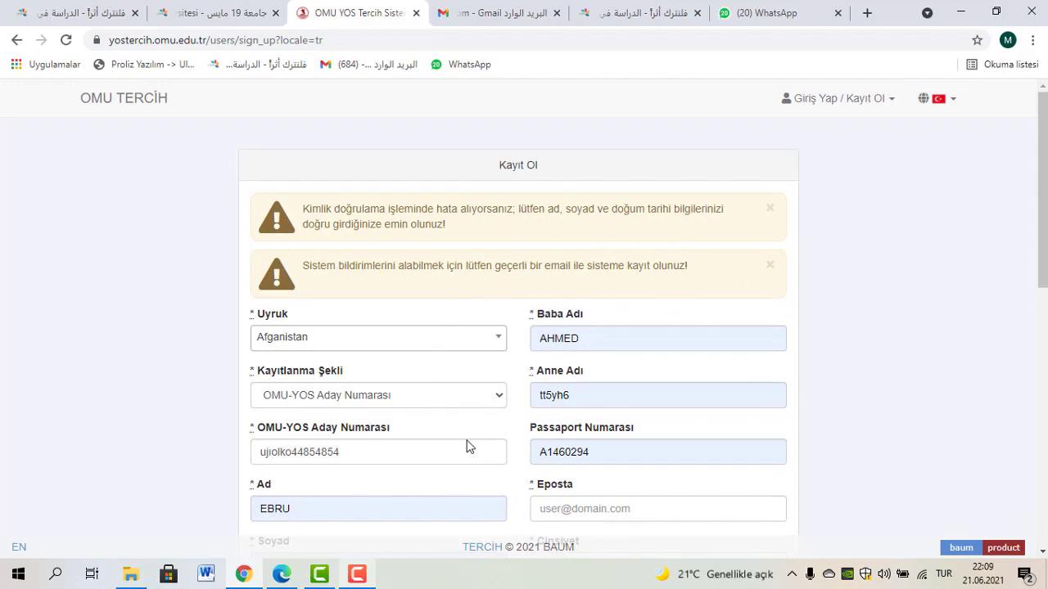
Switch to Microsoft Edge and look over the registered applicant's home page with the university preferences, results and announcements
{"action": "left_click", "coordinate": [281, 574]}
{"action": "scroll", "coordinate": [573, 221], "scroll_direction": "down", "scroll_amount": 3}
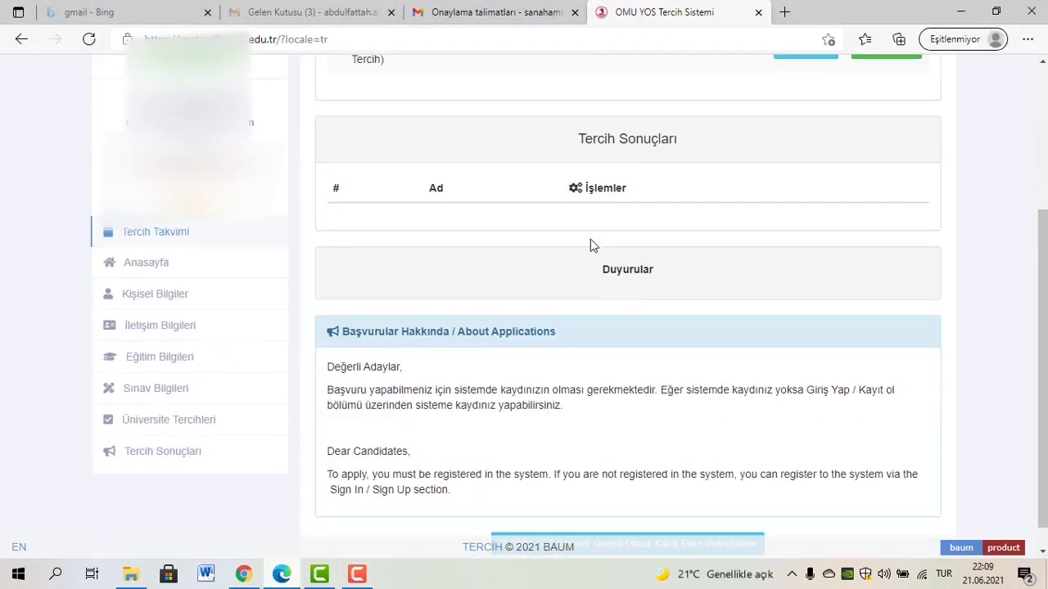
{"action": "scroll", "coordinate": [592, 243], "scroll_direction": "up", "scroll_amount": 3}
{"action": "scroll", "coordinate": [609, 262], "scroll_direction": "down", "scroll_amount": 3}
{"action": "scroll", "coordinate": [686, 290], "scroll_direction": "up", "scroll_amount": 3}
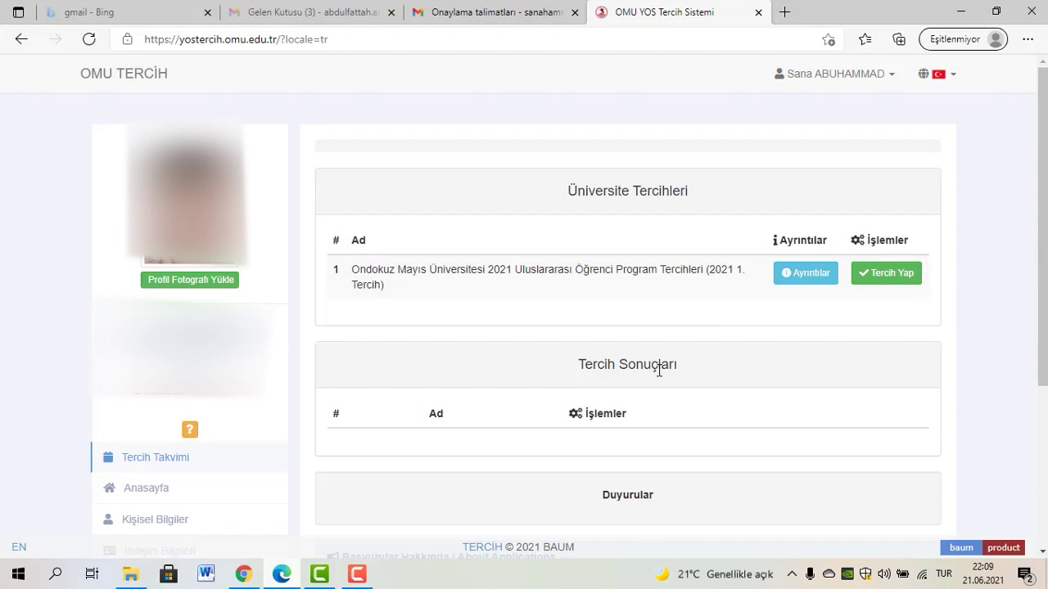
{"action": "scroll", "coordinate": [292, 257], "scroll_direction": "down", "scroll_amount": 1}
{"action": "scroll", "coordinate": [293, 257], "scroll_direction": "up", "scroll_amount": 1}
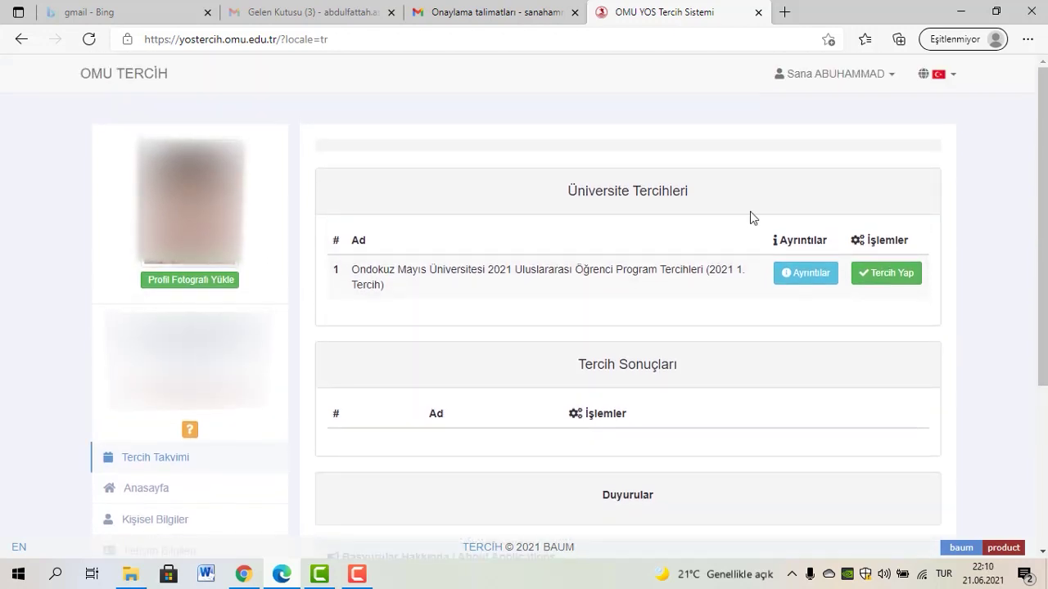
Open the applicant's personal information (Kişisel Bilgiler) and look through the profile details
{"action": "scroll", "coordinate": [388, 286], "scroll_direction": "down", "scroll_amount": 3}
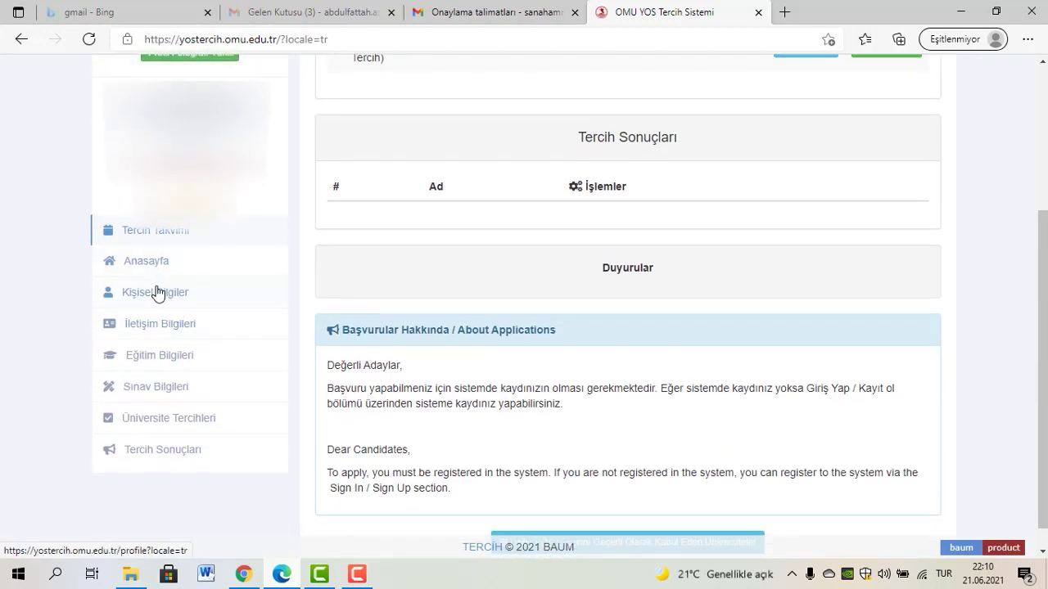
{"action": "left_click", "coordinate": [157, 293]}
{"action": "scroll", "coordinate": [211, 306], "scroll_direction": "down", "scroll_amount": 1}
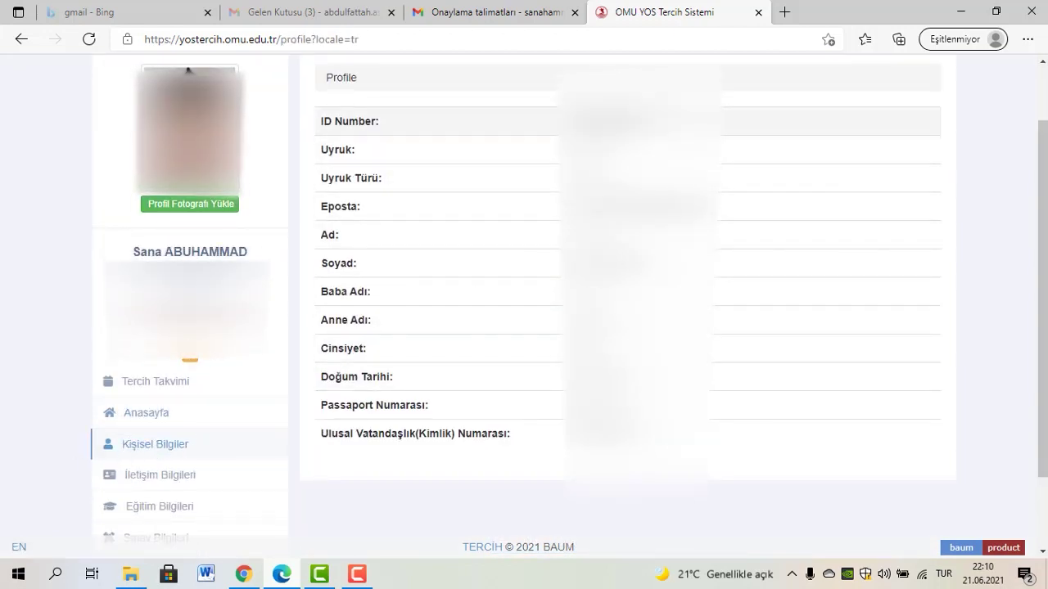
{"action": "scroll", "coordinate": [532, 365], "scroll_direction": "down", "scroll_amount": 1}
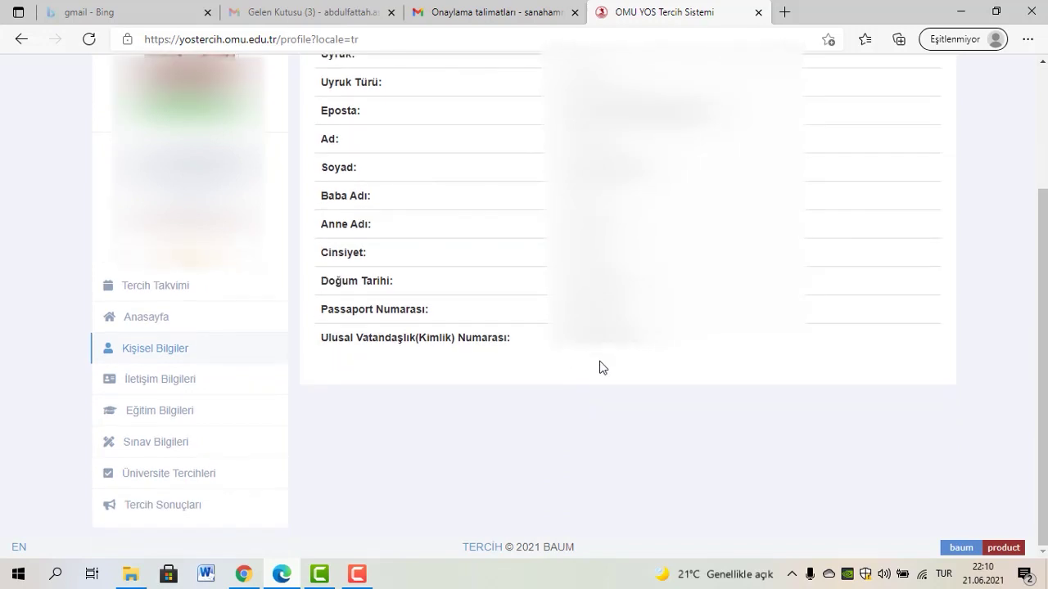
{"action": "scroll", "coordinate": [600, 368], "scroll_direction": "up", "scroll_amount": 2}
{"action": "scroll", "coordinate": [467, 507], "scroll_direction": "down", "scroll_amount": 2}
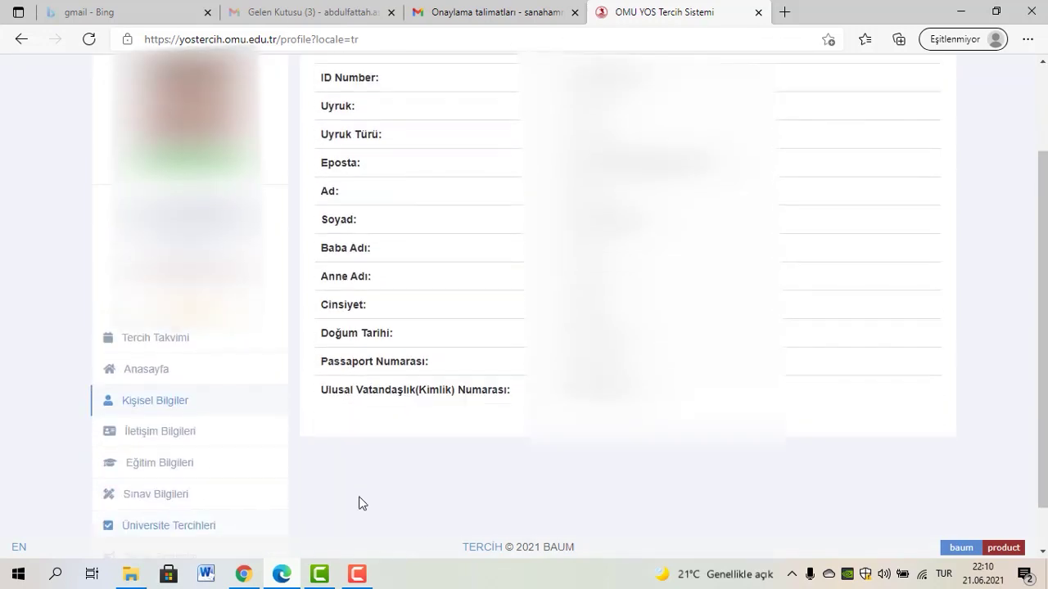
{"action": "scroll", "coordinate": [580, 500], "scroll_direction": "down", "scroll_amount": 1}
{"action": "scroll", "coordinate": [581, 500], "scroll_direction": "up", "scroll_amount": 3}
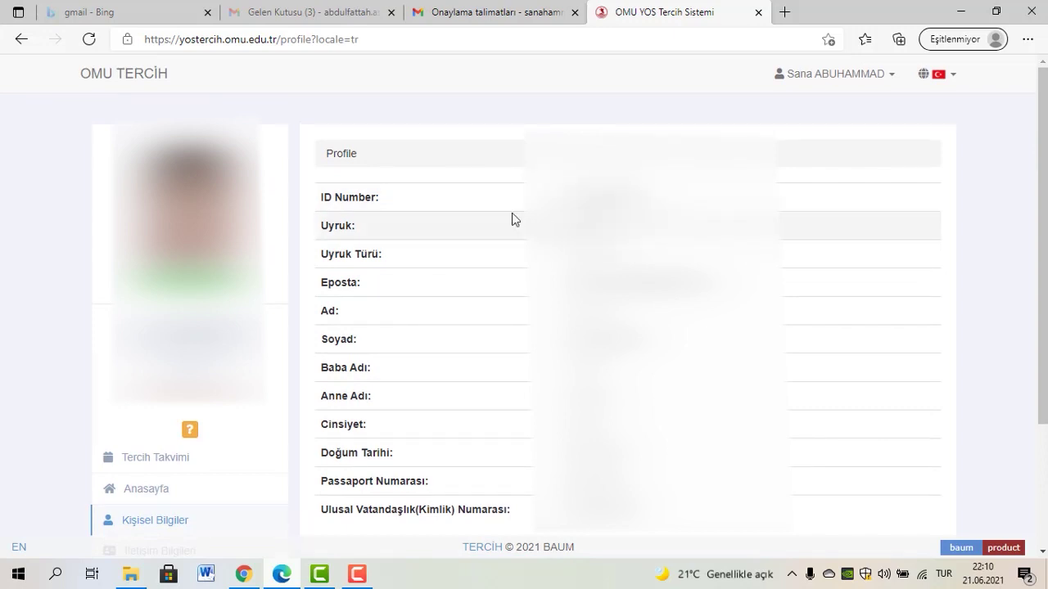
Check the profile's ID number, nationality and national identity number entries
{"action": "left_click_drag", "start_coordinate": [322, 203], "coordinate": [390, 202]}
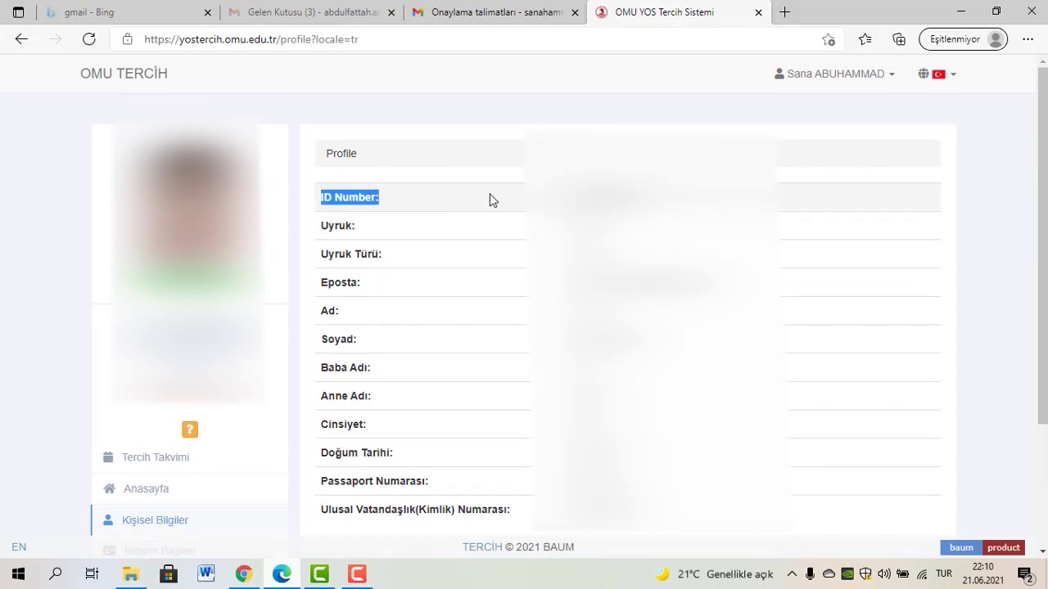
{"action": "left_click", "coordinate": [573, 198]}
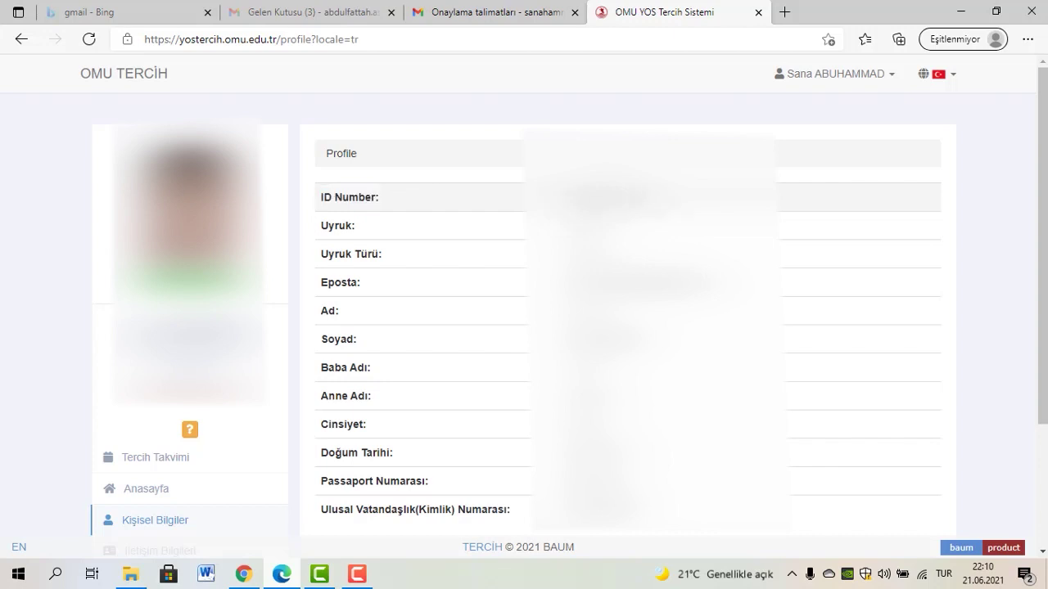
{"action": "double_click", "coordinate": [585, 223]}
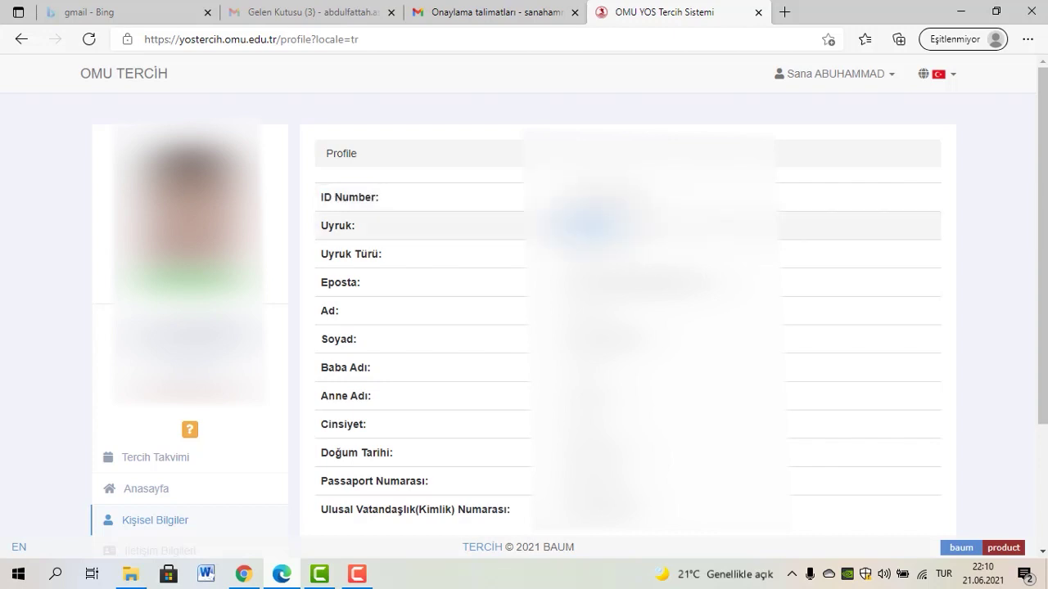
{"action": "left_click", "coordinate": [360, 231]}
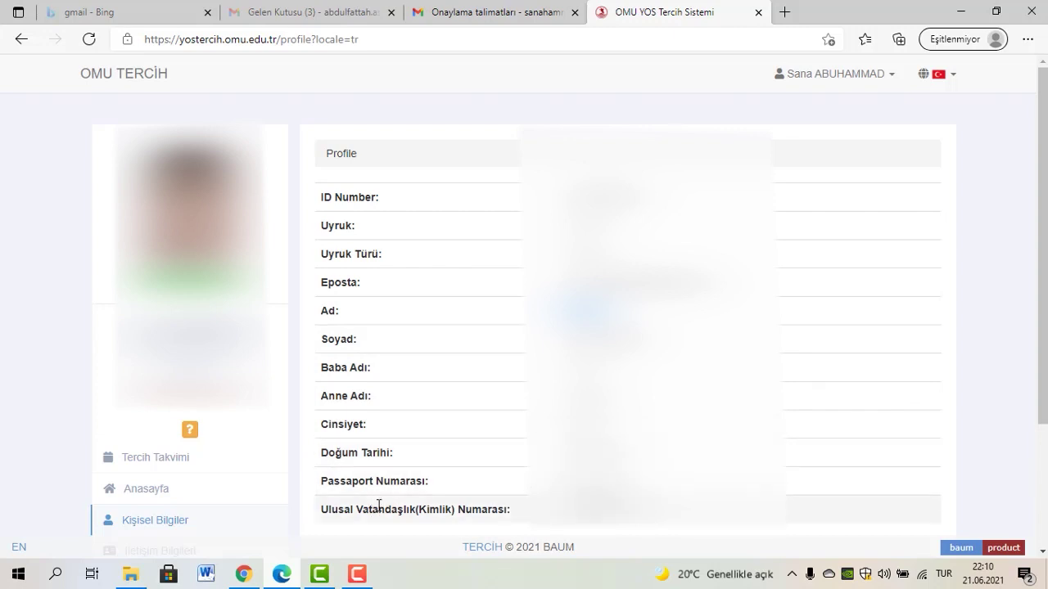
{"action": "scroll", "coordinate": [334, 507], "scroll_direction": "down", "scroll_amount": 1}
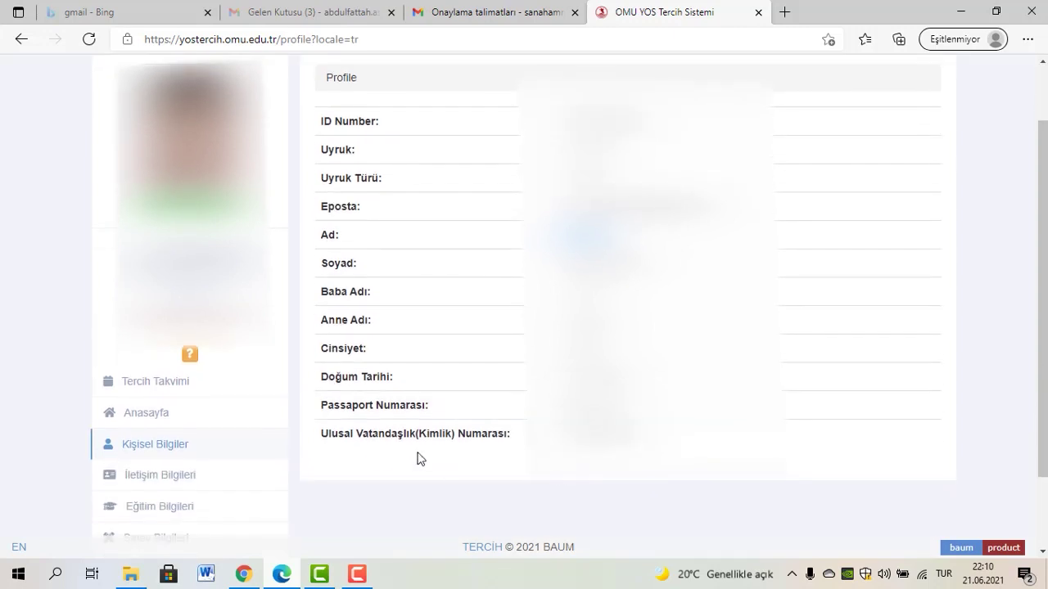
{"action": "left_click_drag", "start_coordinate": [323, 434], "coordinate": [485, 448]}
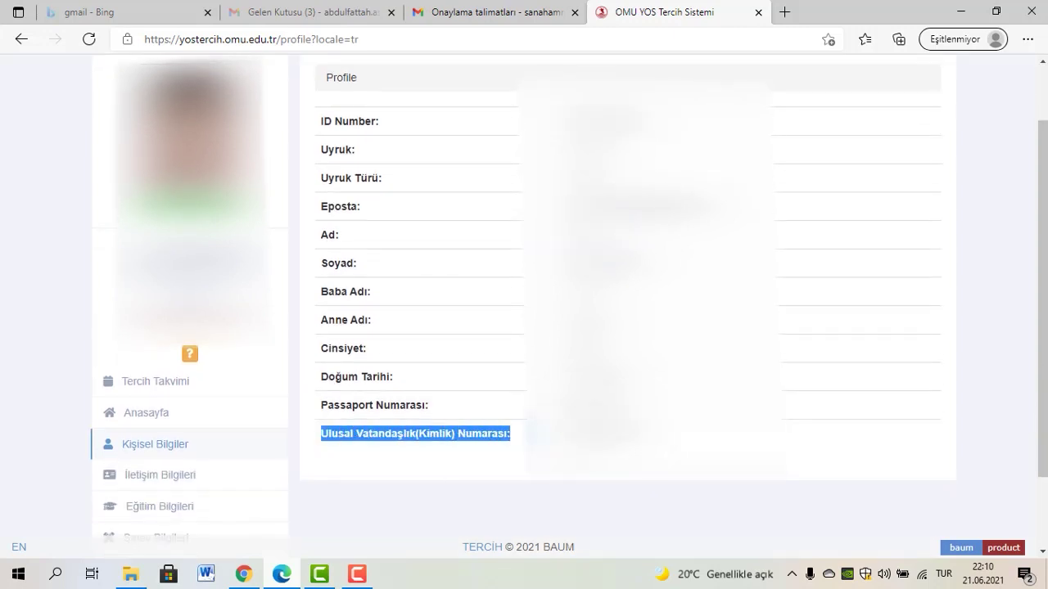
{"action": "left_click", "coordinate": [519, 437]}
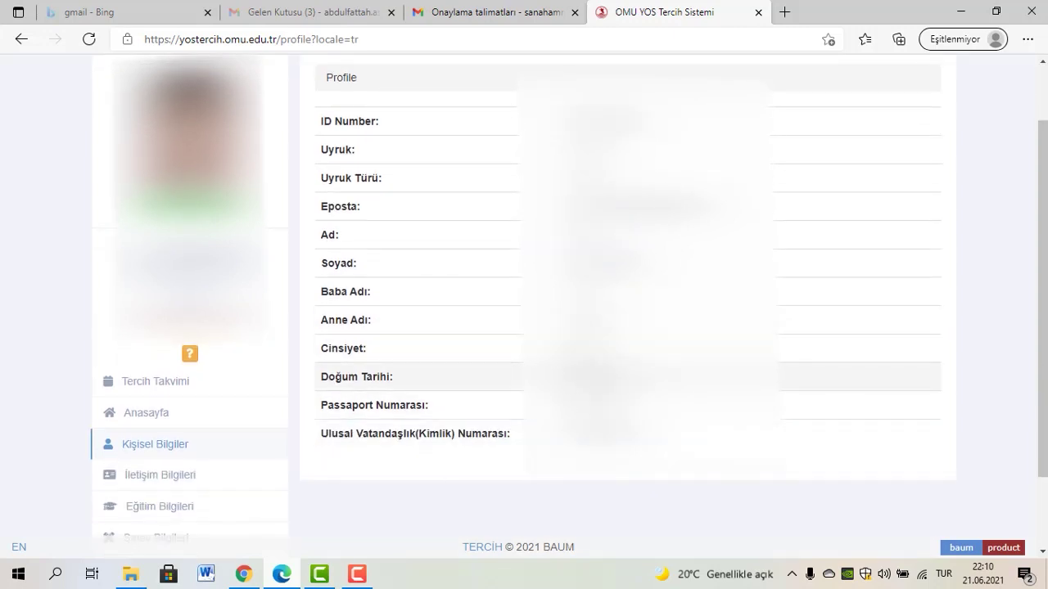
Open the applicant's contact information (İletişim Bilgileri) for editing
{"action": "scroll", "coordinate": [471, 368], "scroll_direction": "down", "scroll_amount": 1}
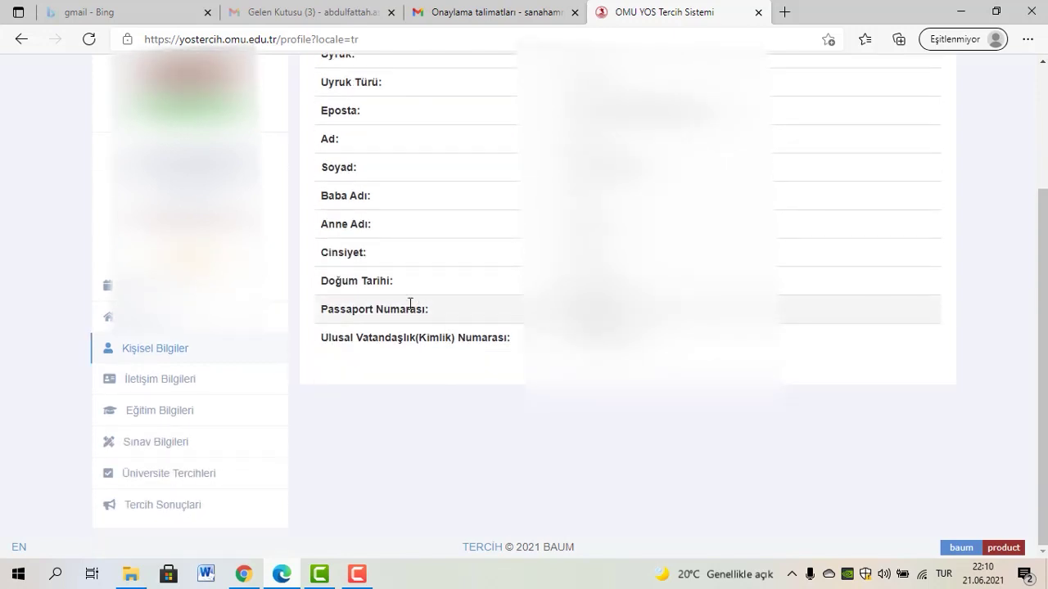
{"action": "left_click", "coordinate": [172, 386]}
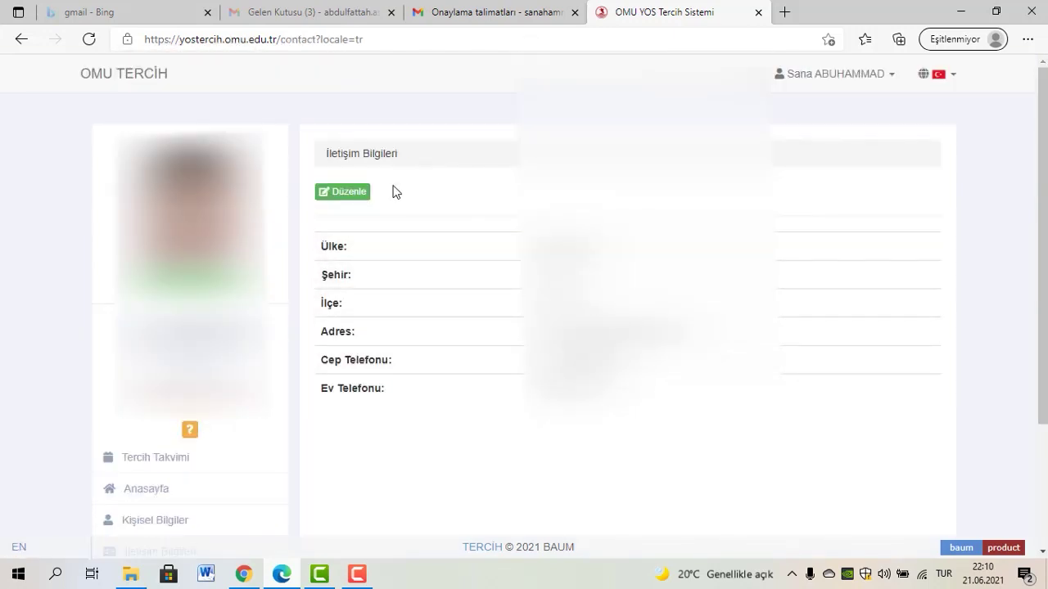
{"action": "left_click", "coordinate": [350, 194]}
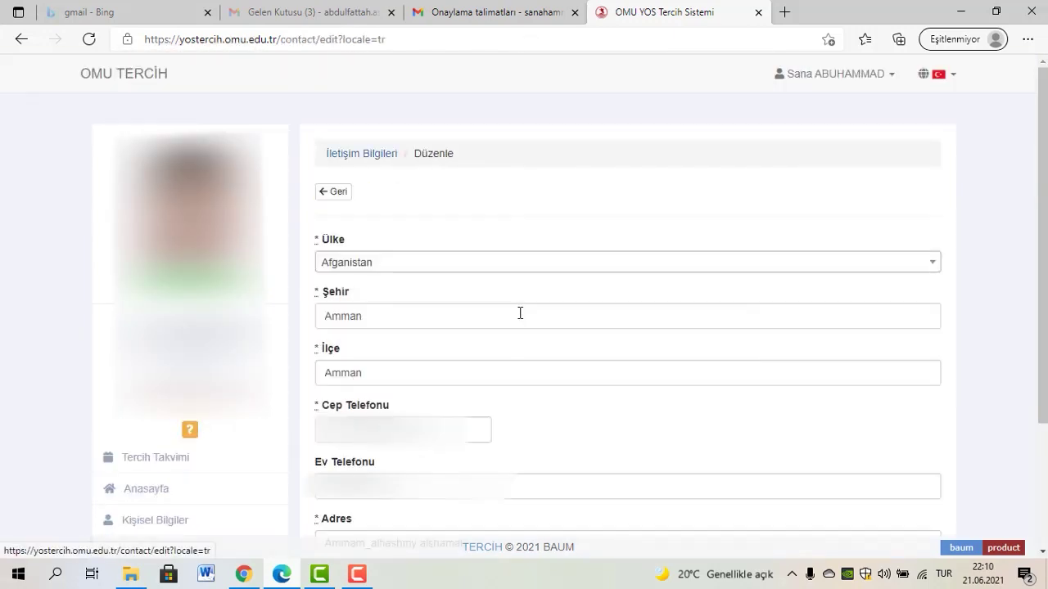
Set the contact country (Ülke) to Ürdün
{"action": "left_click", "coordinate": [388, 269]}
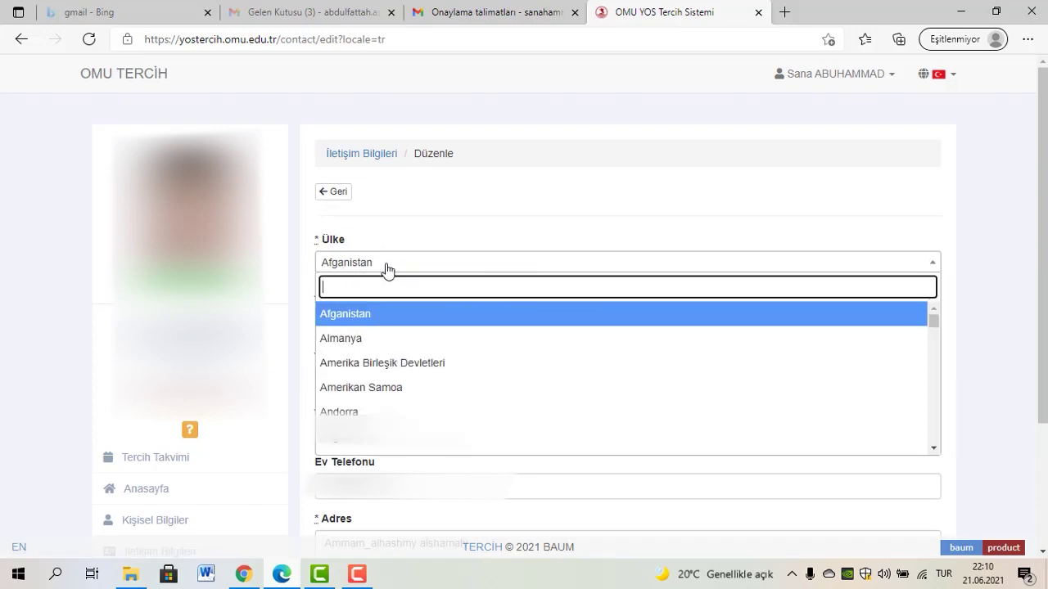
{"action": "left_click", "coordinate": [388, 236]}
{"action": "left_click", "coordinate": [393, 266]}
{"action": "left_click", "coordinate": [392, 270]}
{"action": "left_click", "coordinate": [397, 270]}
{"action": "left_click", "coordinate": [400, 268]}
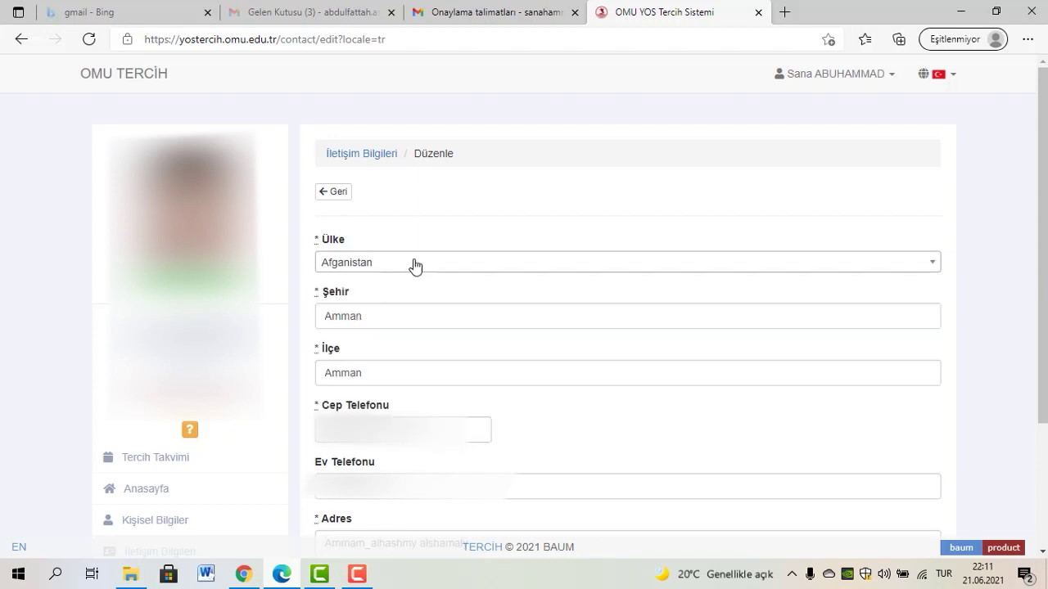
{"action": "scroll", "coordinate": [443, 262], "scroll_direction": "down", "scroll_amount": 1}
{"action": "left_click", "coordinate": [416, 188]}
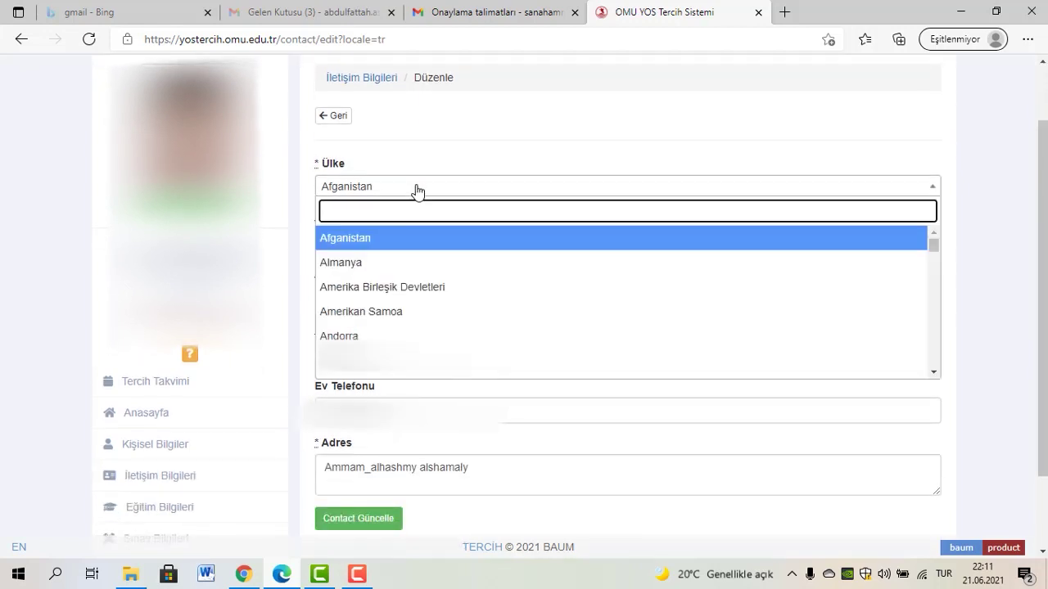
{"action": "type", "text": "ürd"}
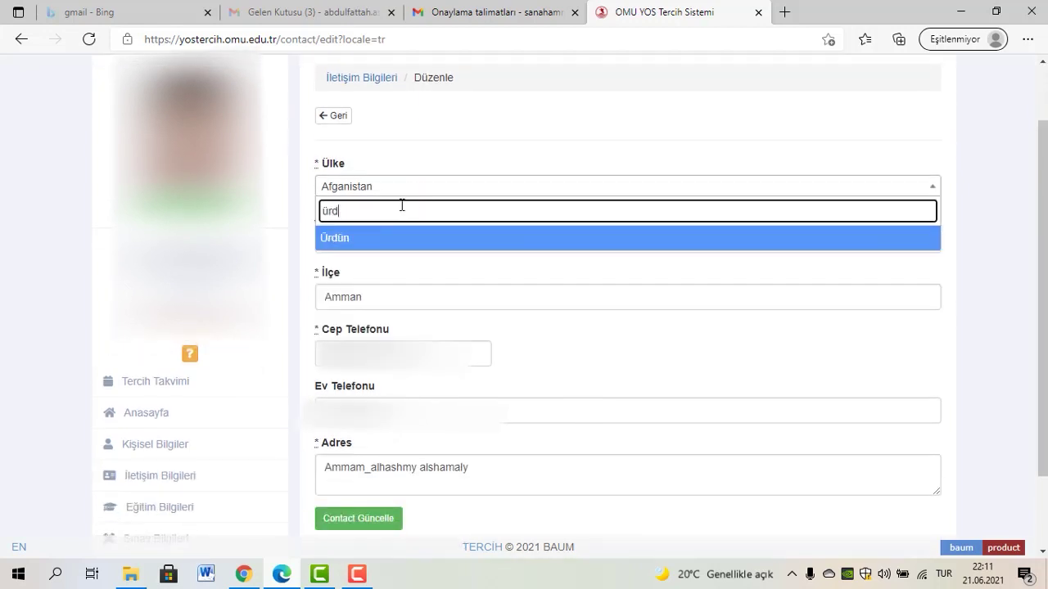
{"action": "left_click", "coordinate": [392, 238]}
Review the city, district, phone and address fields and save the updated contact information
{"action": "scroll", "coordinate": [485, 200], "scroll_direction": "down", "scroll_amount": 2}
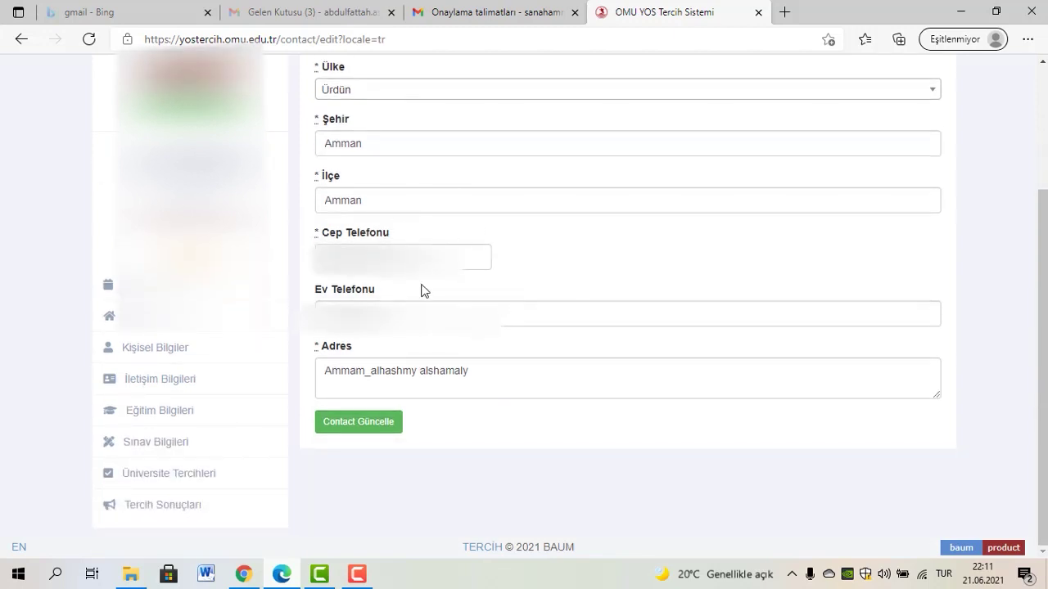
{"action": "scroll", "coordinate": [402, 293], "scroll_direction": "up", "scroll_amount": 1}
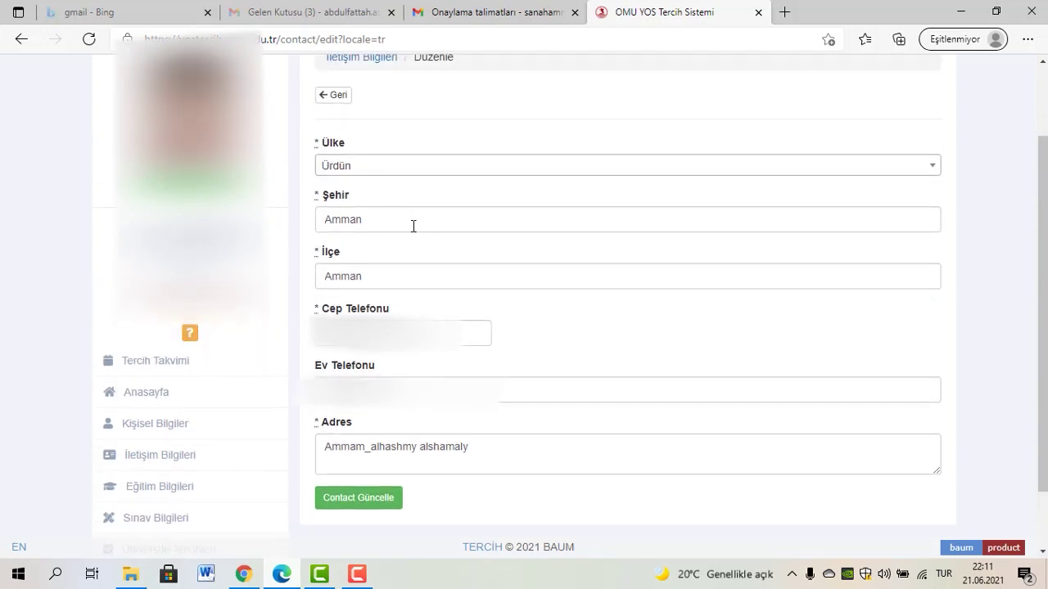
{"action": "scroll", "coordinate": [362, 275], "scroll_direction": "down", "scroll_amount": 1}
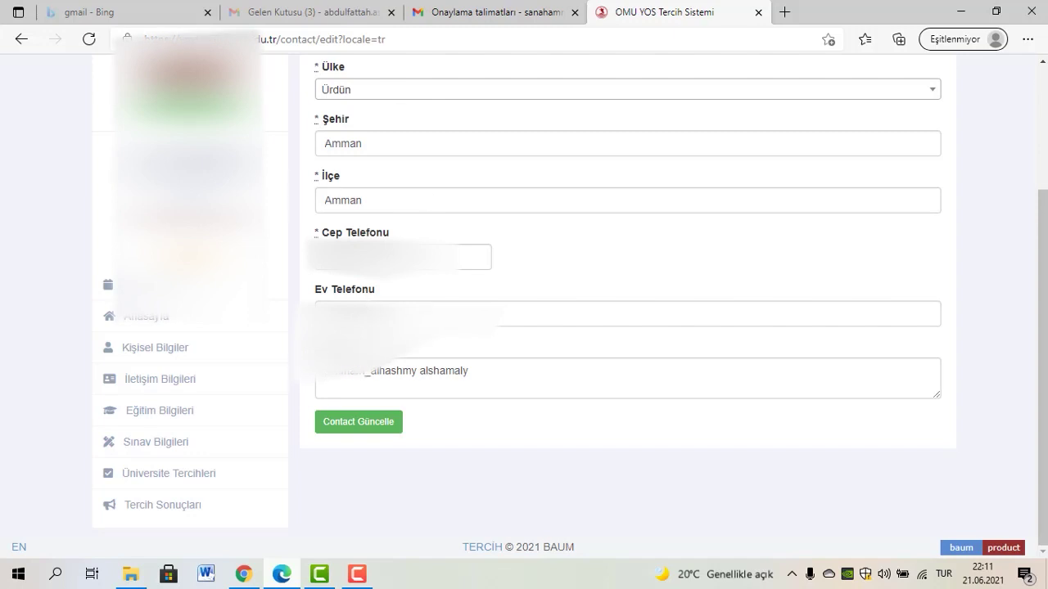
{"action": "left_click", "coordinate": [344, 424]}
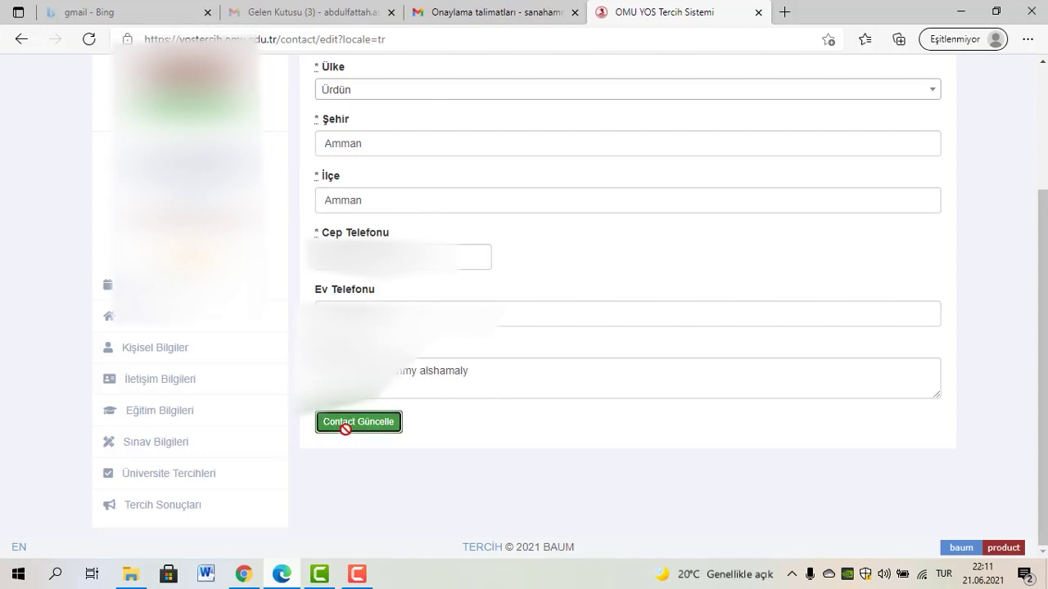
Open the education information (Eğitim Bilgileri) and review the school, grading system, graduation and document entries
{"action": "scroll", "coordinate": [281, 389], "scroll_direction": "down", "scroll_amount": 2}
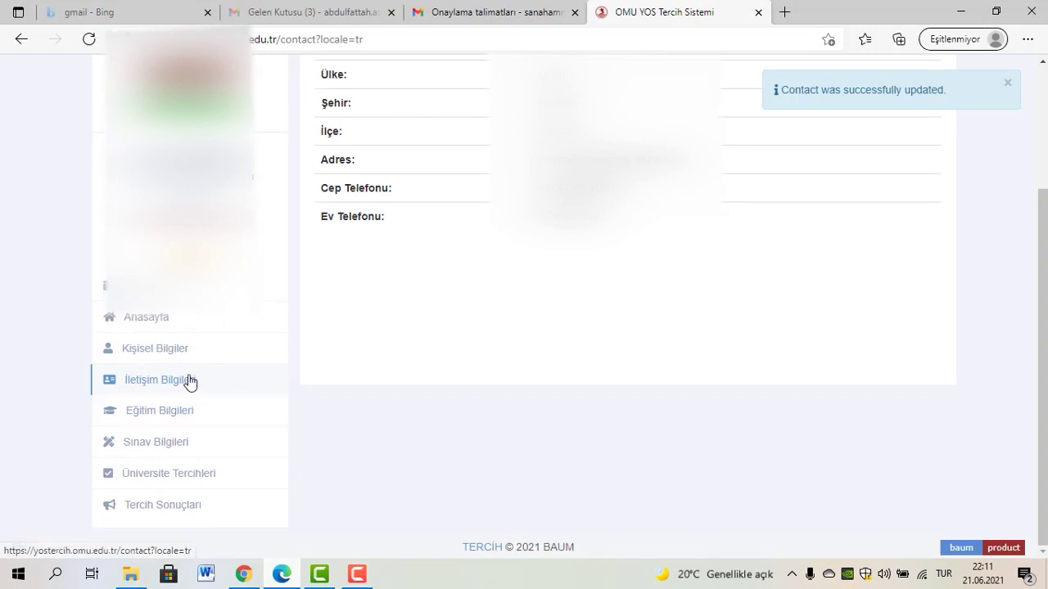
{"action": "left_click", "coordinate": [186, 422]}
{"action": "scroll", "coordinate": [344, 379], "scroll_direction": "down", "scroll_amount": 2}
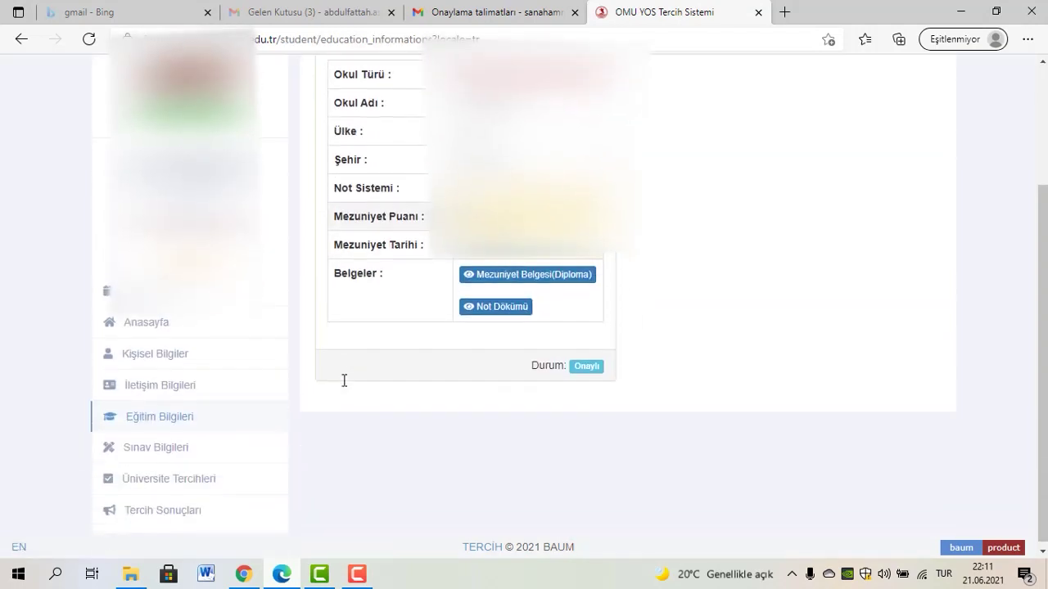
{"action": "scroll", "coordinate": [344, 374], "scroll_direction": "up", "scroll_amount": 2}
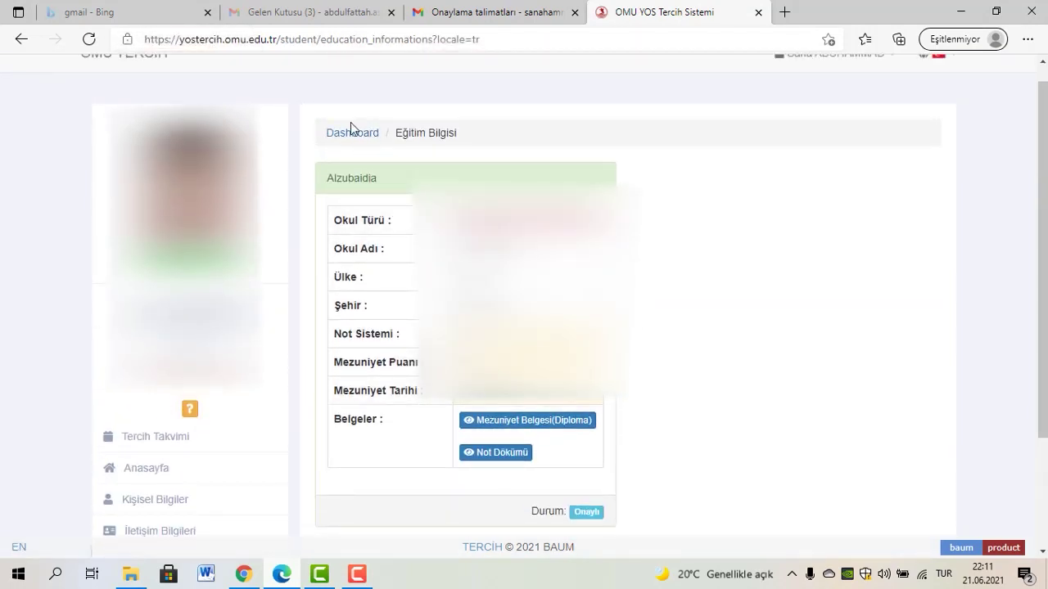
{"action": "scroll", "coordinate": [411, 194], "scroll_direction": "down", "scroll_amount": 2}
{"action": "scroll", "coordinate": [411, 188], "scroll_direction": "up", "scroll_amount": 2}
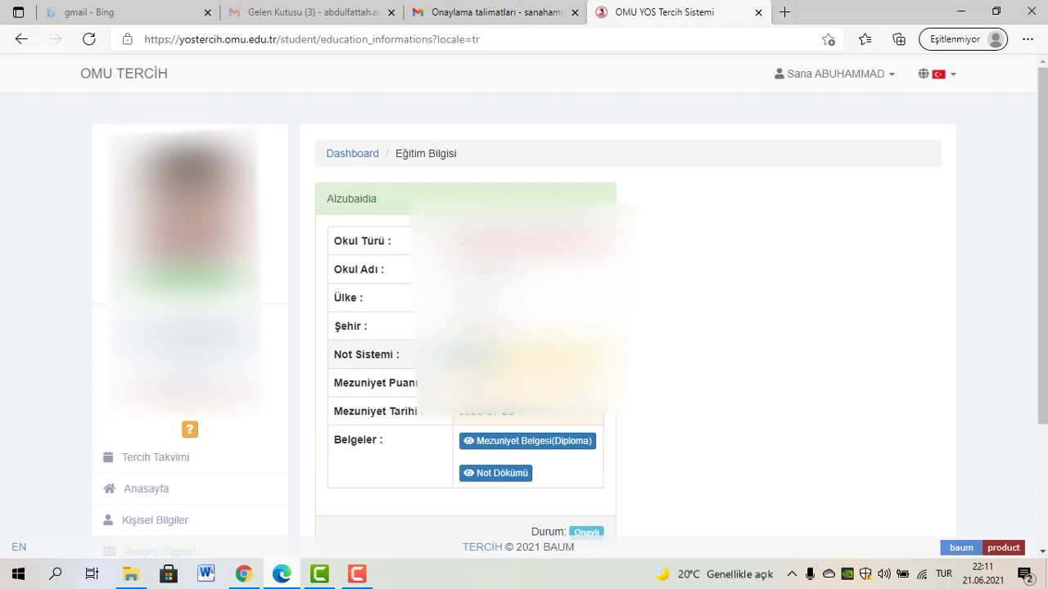
{"action": "scroll", "coordinate": [435, 393], "scroll_direction": "down", "scroll_amount": 2}
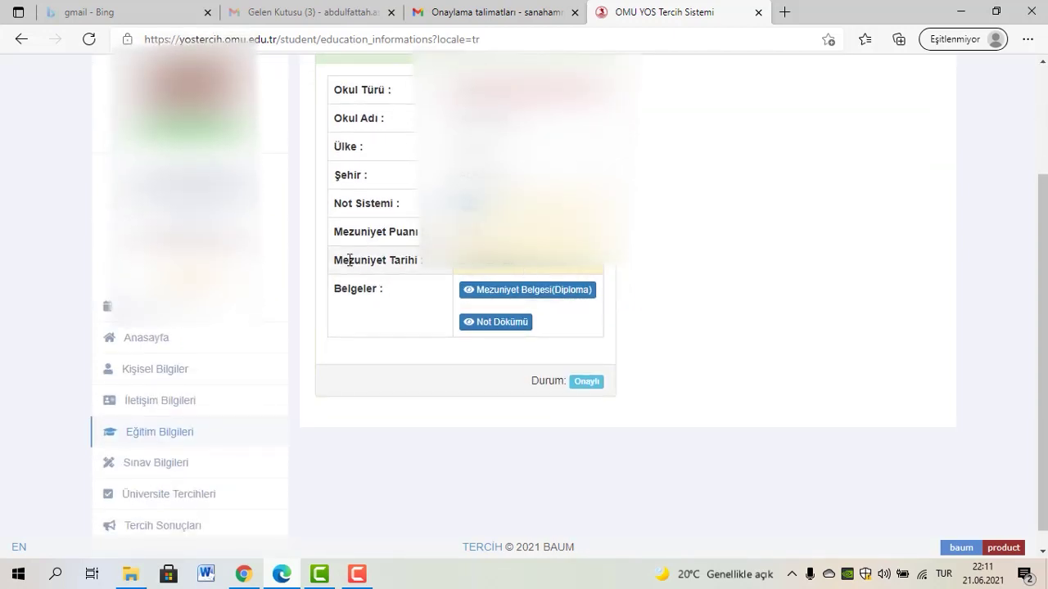
{"action": "left_click_drag", "start_coordinate": [336, 259], "coordinate": [500, 271]}
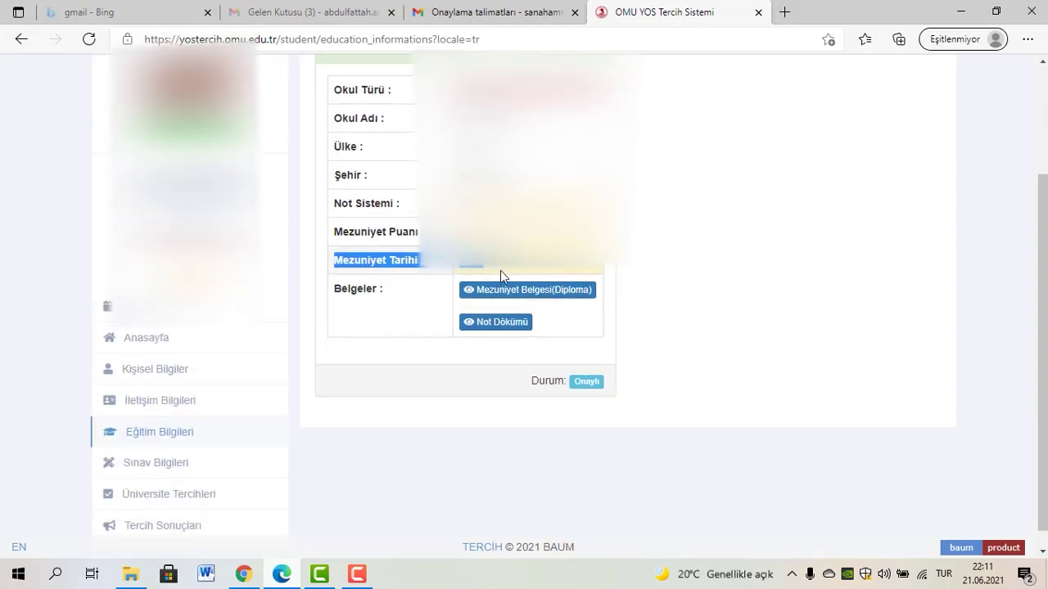
{"action": "left_click", "coordinate": [651, 259]}
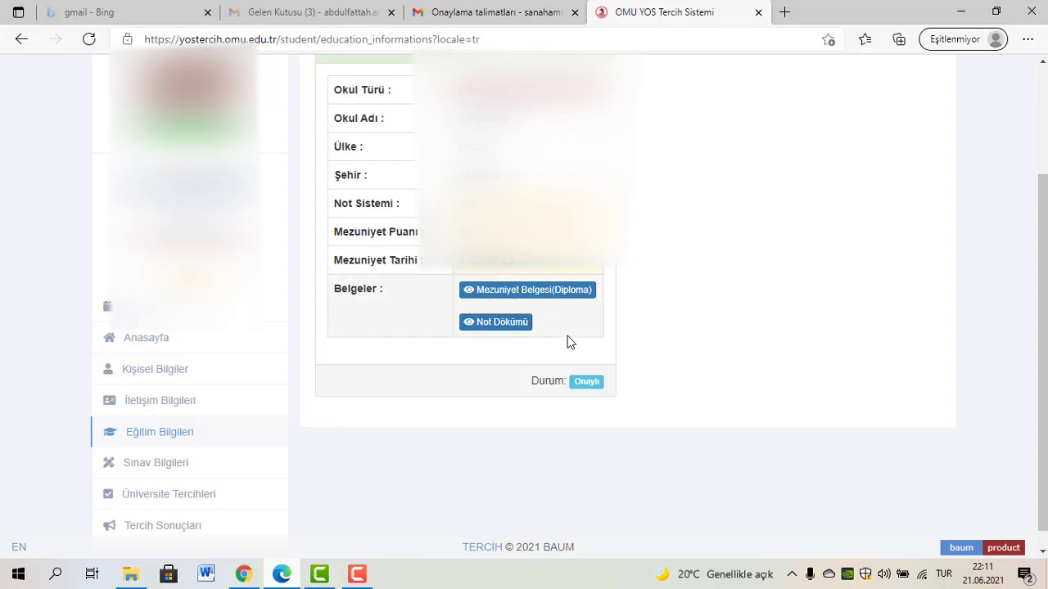
Open the exam information (Sınav Bilgileri) and examine the ONO-N and OMU-YOS exam result records
{"action": "scroll", "coordinate": [350, 426], "scroll_direction": "down", "scroll_amount": 1}
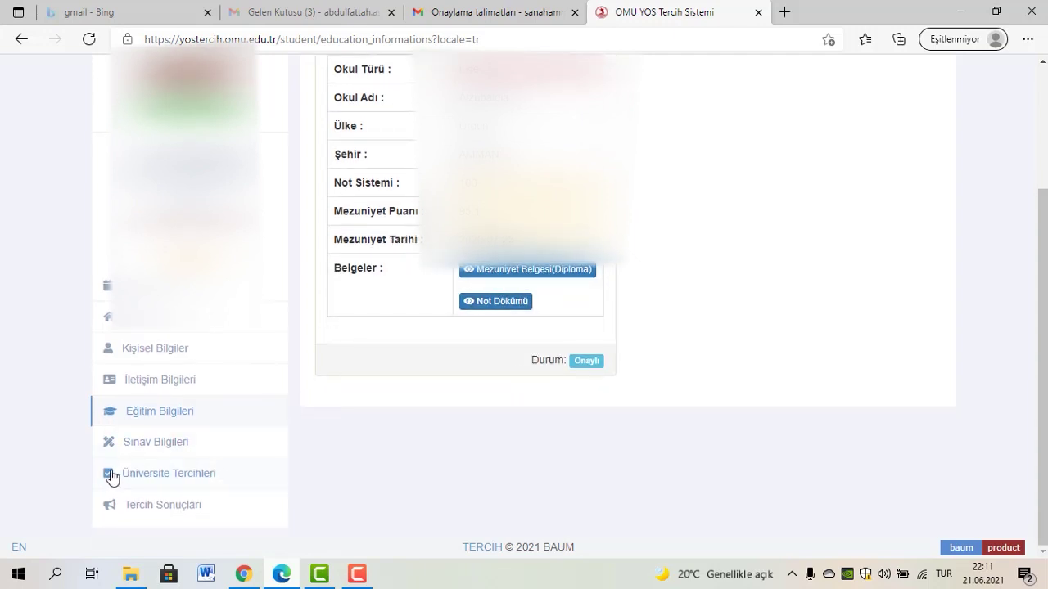
{"action": "left_click", "coordinate": [147, 442]}
{"action": "scroll", "coordinate": [507, 344], "scroll_direction": "down", "scroll_amount": 1}
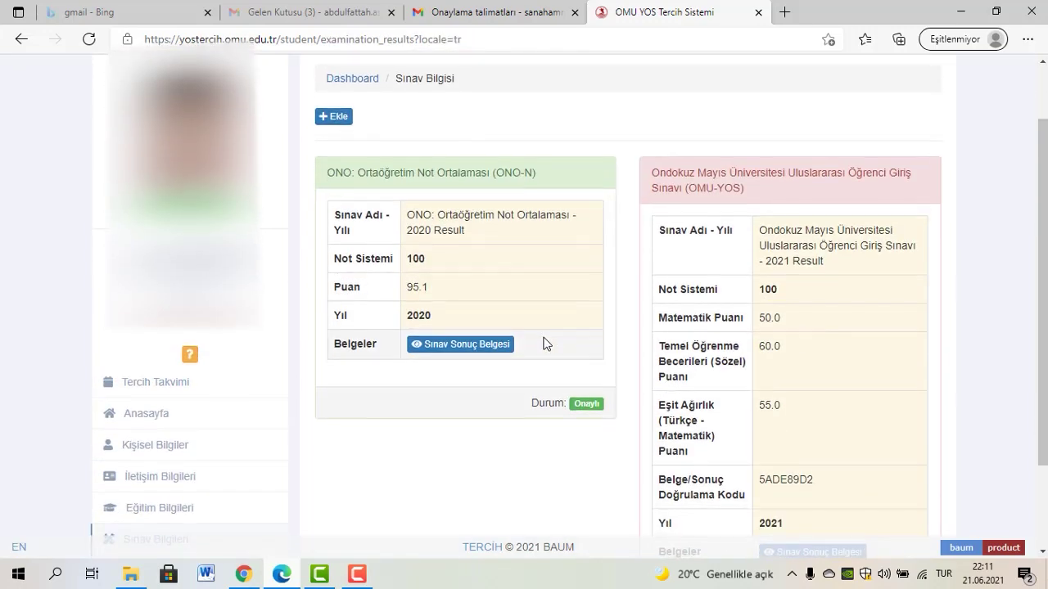
{"action": "scroll", "coordinate": [549, 320], "scroll_direction": "down", "scroll_amount": 1}
{"action": "scroll", "coordinate": [614, 356], "scroll_direction": "up", "scroll_amount": 2}
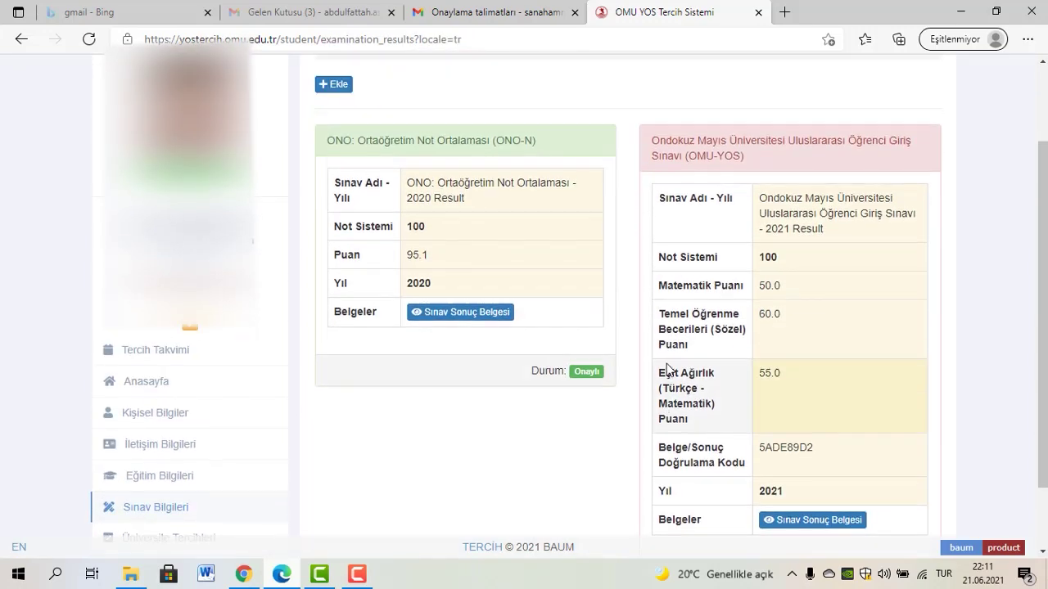
{"action": "scroll", "coordinate": [655, 339], "scroll_direction": "down", "scroll_amount": 2}
{"action": "scroll", "coordinate": [631, 332], "scroll_direction": "up", "scroll_amount": 2}
{"action": "scroll", "coordinate": [648, 344], "scroll_direction": "down", "scroll_amount": 2}
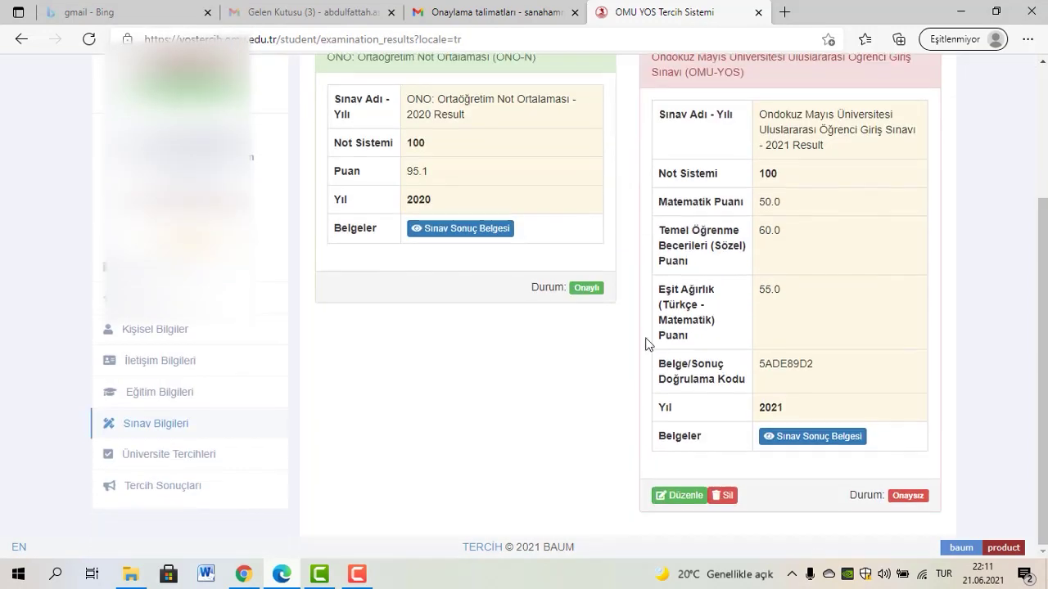
Start adding an exam result and choose Ondokuz Mayıs Üniversitesi Uluslararası Öğrenci Giriş Sınavı as the exam (Sınav)
{"action": "scroll", "coordinate": [696, 418], "scroll_direction": "up", "scroll_amount": 3}
{"action": "left_click", "coordinate": [336, 190]}
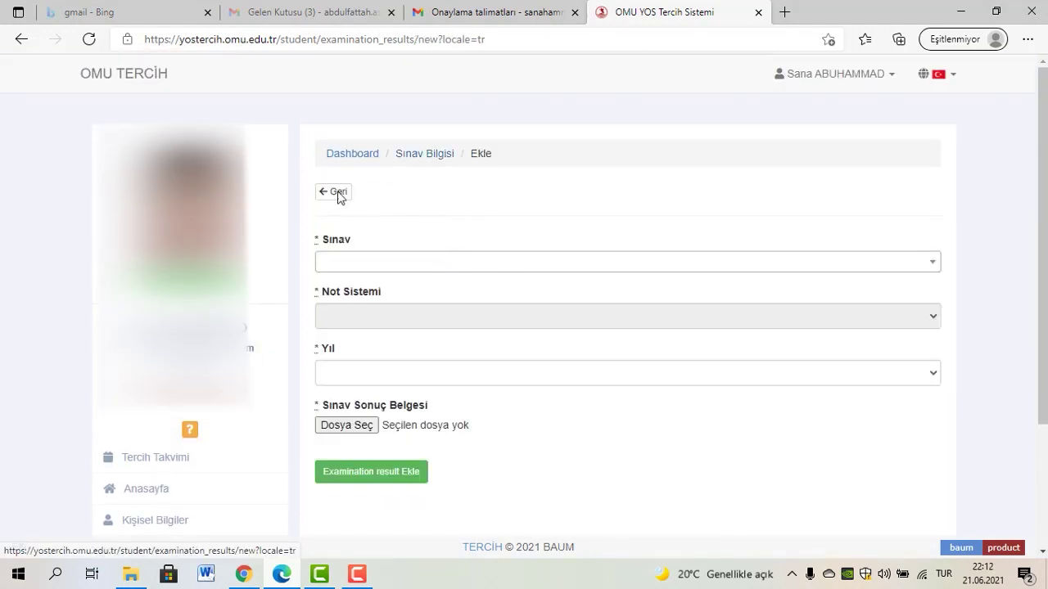
{"action": "scroll", "coordinate": [418, 262], "scroll_direction": "down", "scroll_amount": 1}
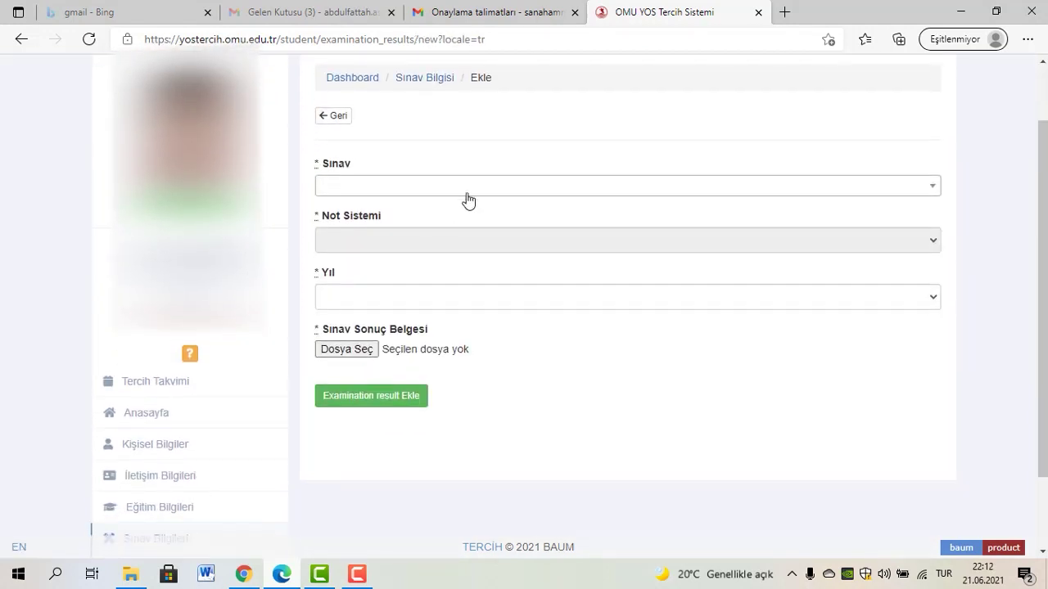
{"action": "left_click", "coordinate": [468, 193]}
{"action": "left_click", "coordinate": [469, 194]}
{"action": "left_click", "coordinate": [469, 194]}
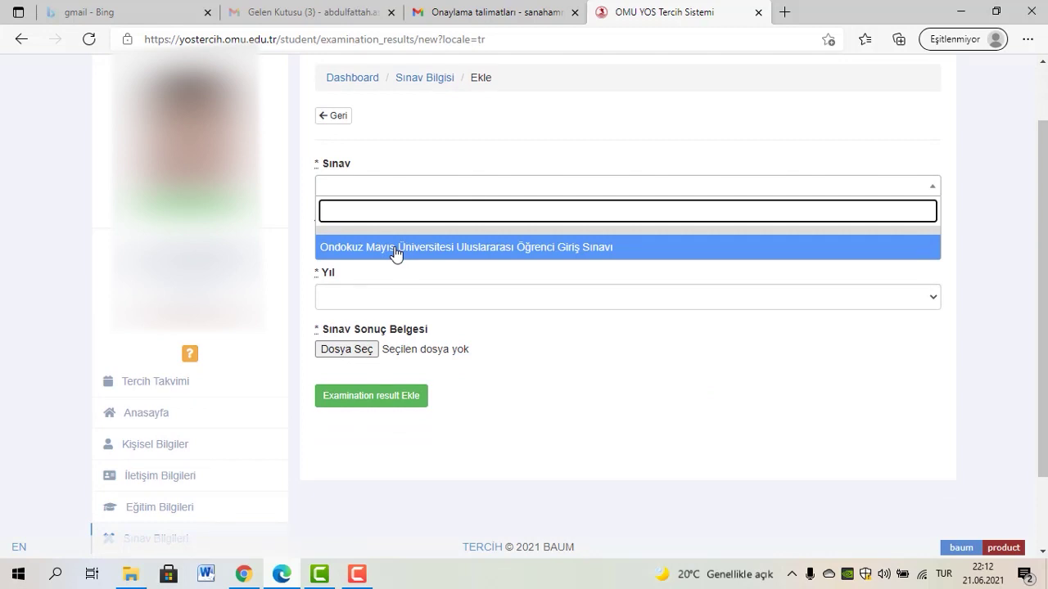
{"action": "left_click", "coordinate": [555, 250]}
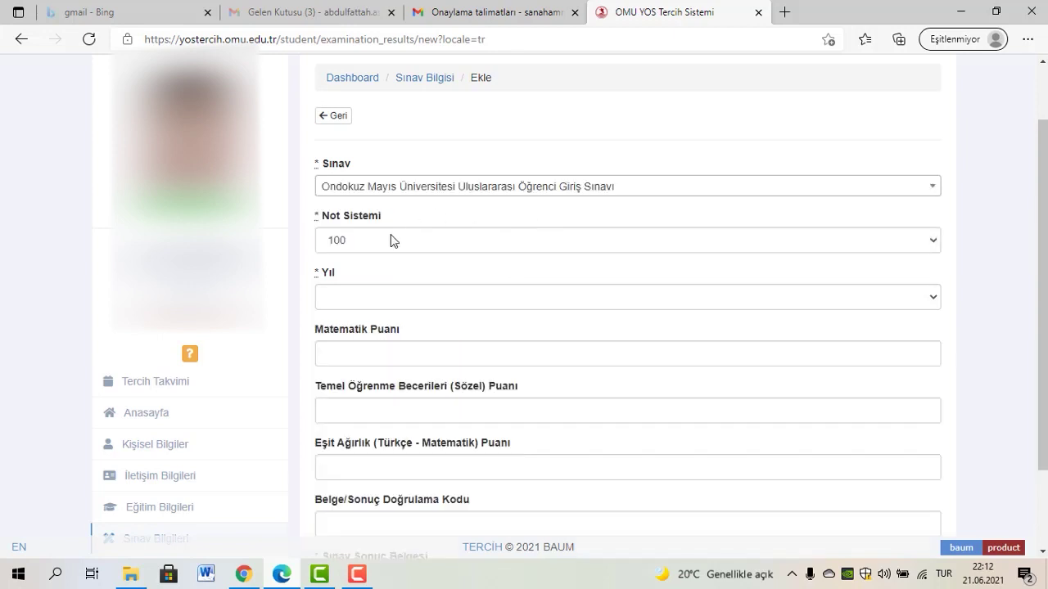
Set the new exam result's grading system (Not Sistemi) to 100 and its year (Yıl) to 2021
{"action": "left_click", "coordinate": [390, 237]}
{"action": "left_click", "coordinate": [399, 251]}
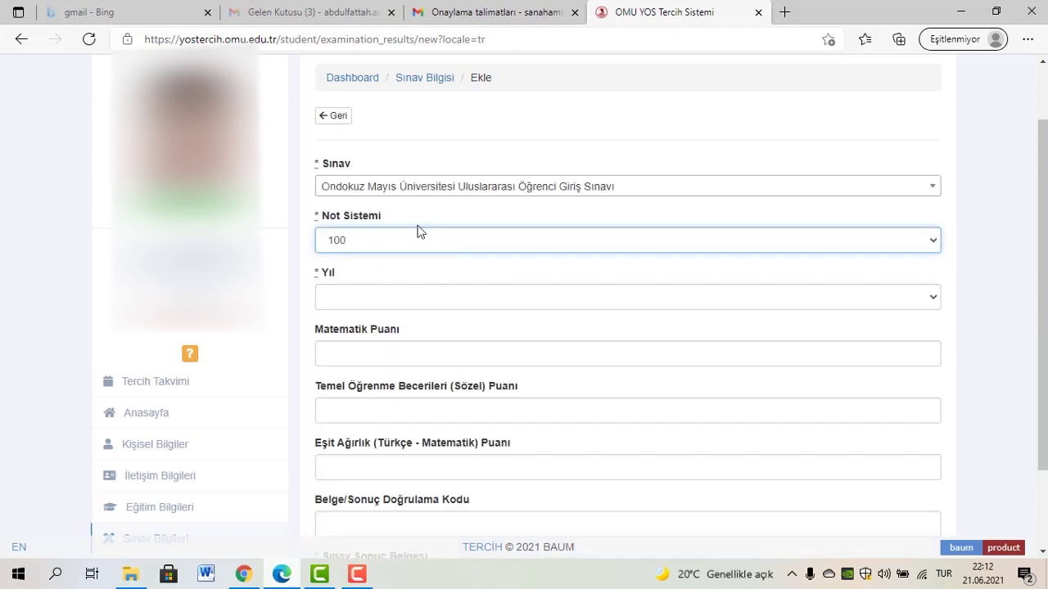
{"action": "left_click", "coordinate": [416, 307]}
{"action": "left_click", "coordinate": [415, 307]}
{"action": "left_click", "coordinate": [416, 307]}
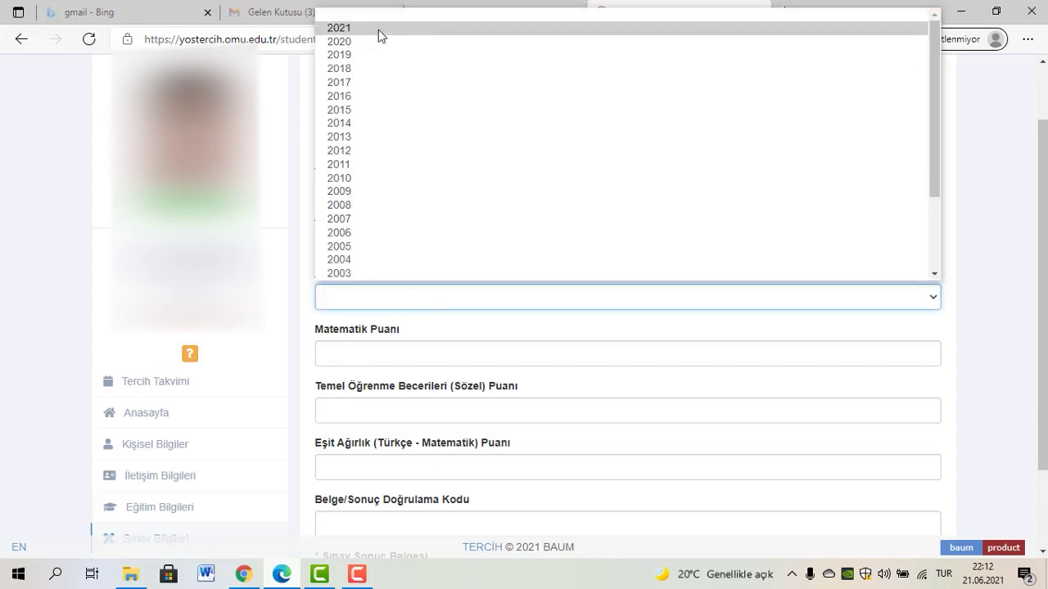
{"action": "left_click", "coordinate": [378, 29]}
Review the new exam result's mathematics, verbal and equal-weight score fields, the verification code field and the result document upload
{"action": "scroll", "coordinate": [412, 276], "scroll_direction": "down", "scroll_amount": 1}
{"action": "left_click", "coordinate": [413, 276]}
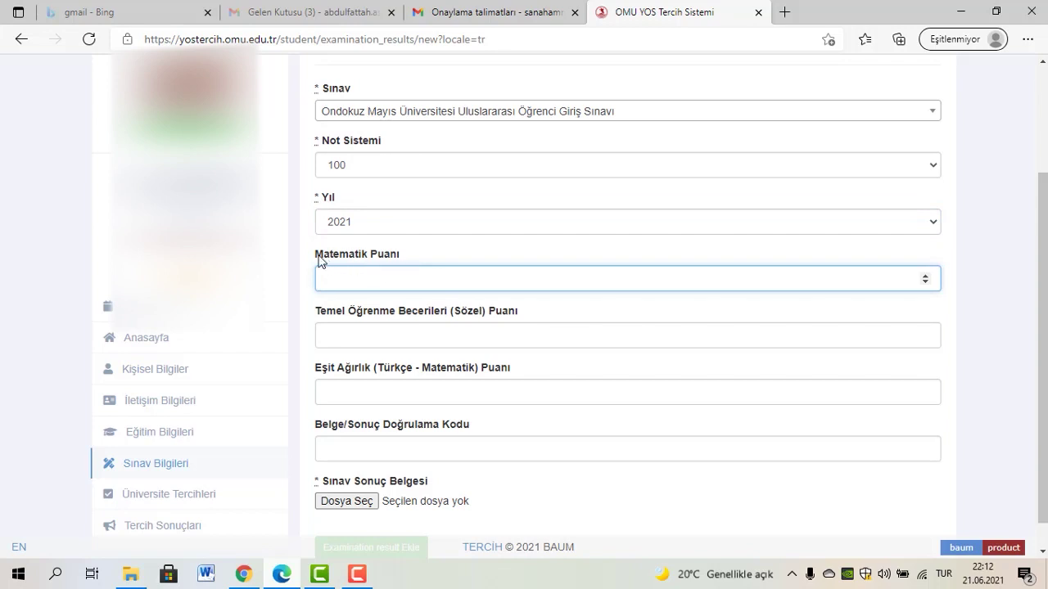
{"action": "left_click_drag", "start_coordinate": [319, 261], "coordinate": [403, 257]}
{"action": "left_click", "coordinate": [413, 255]}
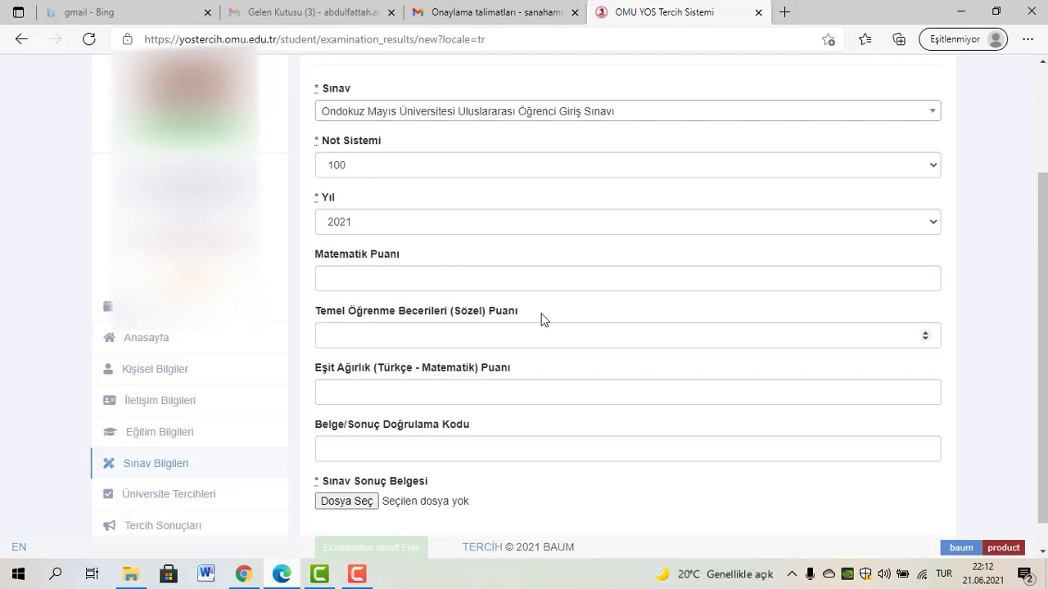
{"action": "triple_click", "coordinate": [352, 258]}
{"action": "left_click", "coordinate": [422, 260]}
{"action": "left_click", "coordinate": [352, 279]}
{"action": "left_click", "coordinate": [403, 339]}
{"action": "scroll", "coordinate": [463, 285], "scroll_direction": "down", "scroll_amount": 1}
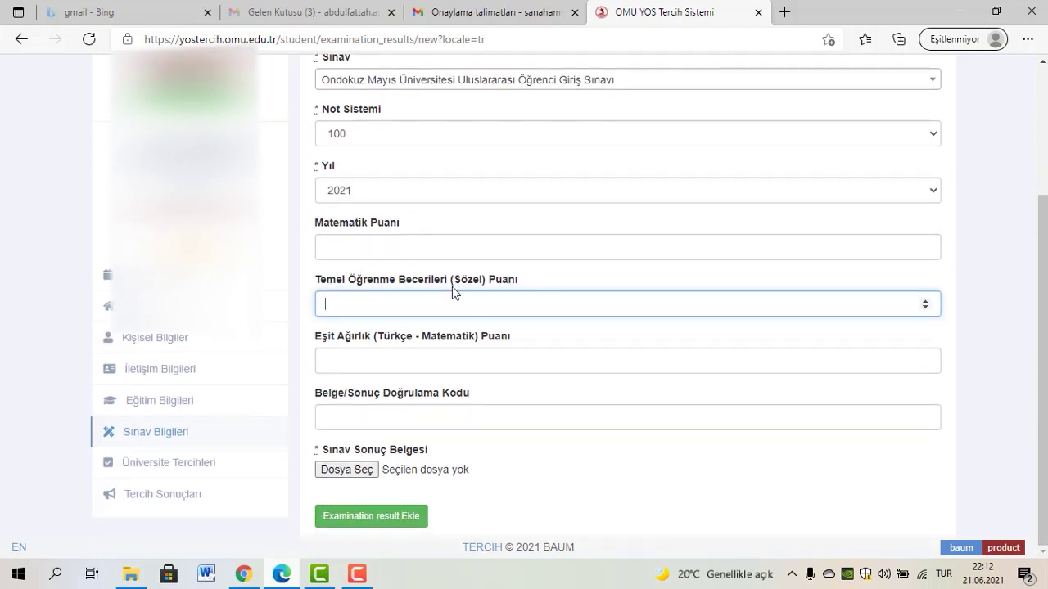
{"action": "left_click", "coordinate": [388, 356]}
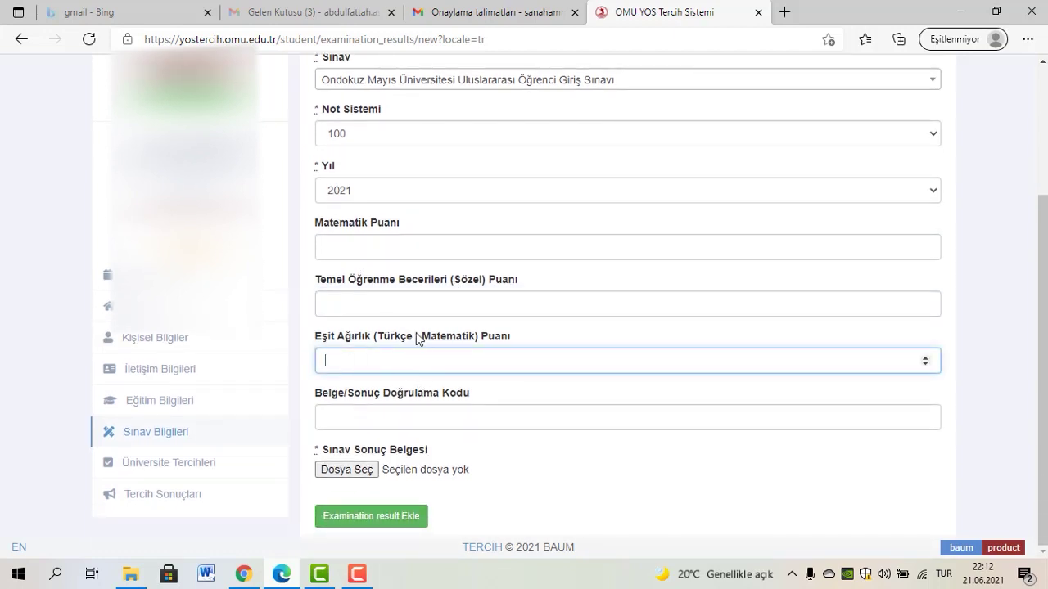
{"action": "left_click_drag", "start_coordinate": [302, 343], "coordinate": [519, 299]}
{"action": "left_click", "coordinate": [491, 358]}
{"action": "left_click_drag", "start_coordinate": [318, 400], "coordinate": [477, 394]}
{"action": "left_click", "coordinate": [439, 419]}
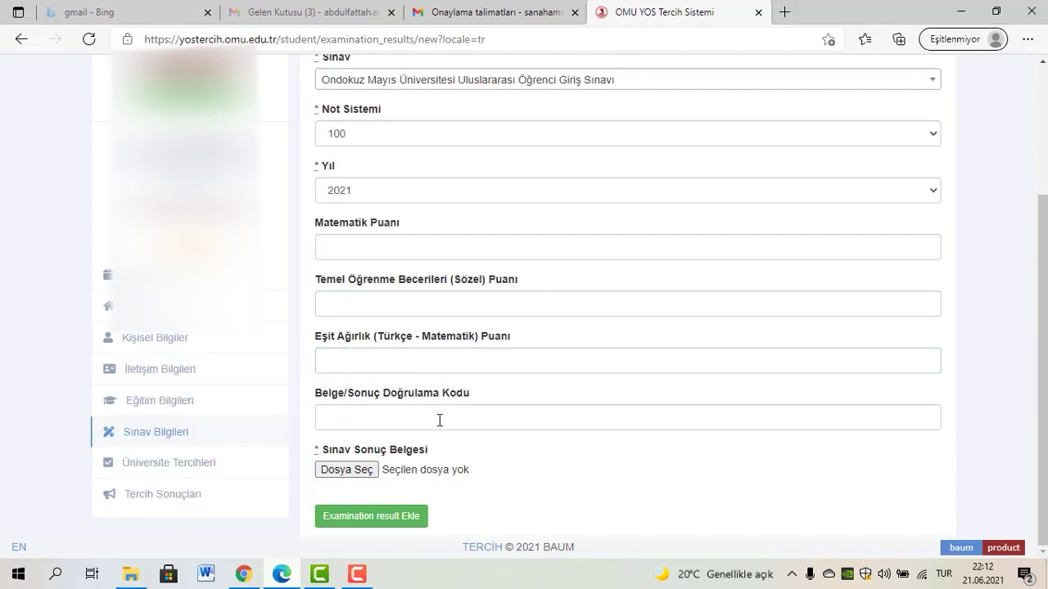
{"action": "left_click", "coordinate": [503, 387]}
Leave the unsaved exam result form and view the university preferences (Üniversite Tercihleri)
{"action": "left_click", "coordinate": [182, 462]}
{"action": "scroll", "coordinate": [236, 388], "scroll_direction": "down", "scroll_amount": 2}
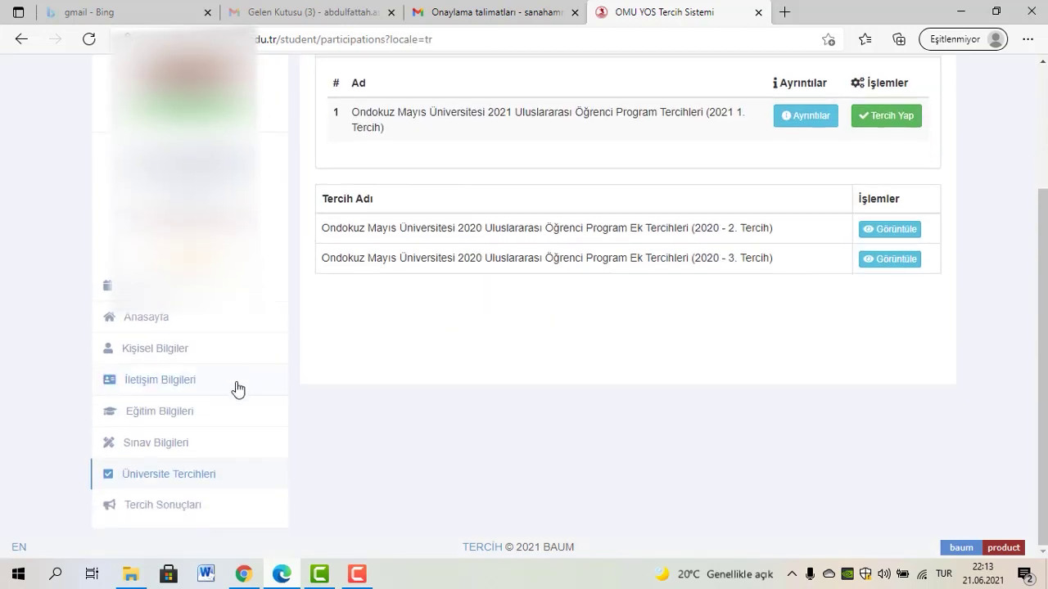
{"action": "scroll", "coordinate": [149, 507], "scroll_direction": "up", "scroll_amount": 1}
{"action": "scroll", "coordinate": [173, 468], "scroll_direction": "down", "scroll_amount": 1}
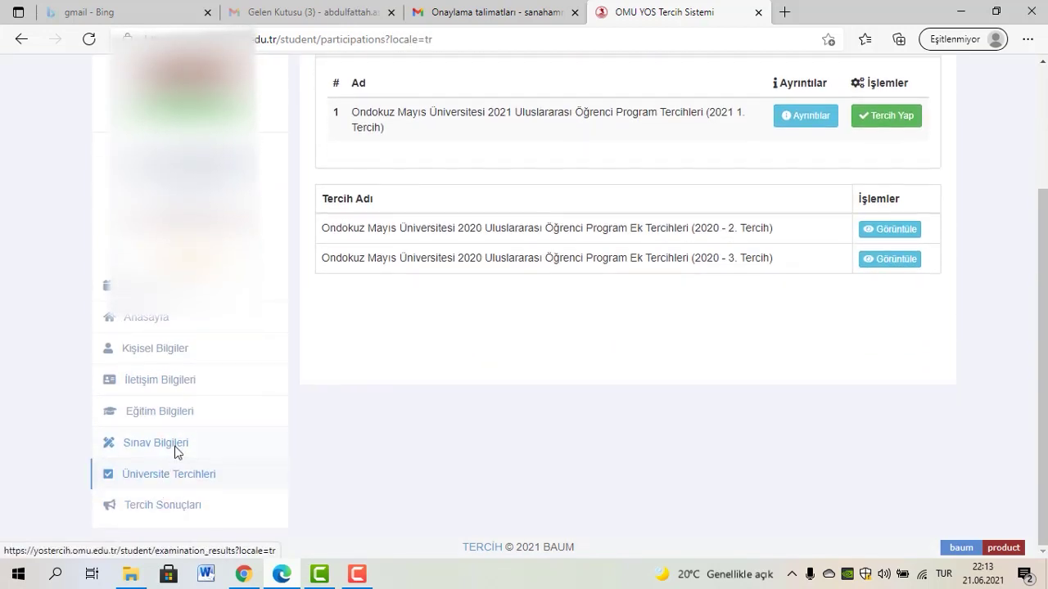
Return to the exam information and check the 2021 OMU-YOS record's scores, verification code, document and approval status
{"action": "left_click", "coordinate": [173, 443]}
{"action": "scroll", "coordinate": [889, 328], "scroll_direction": "down", "scroll_amount": 2}
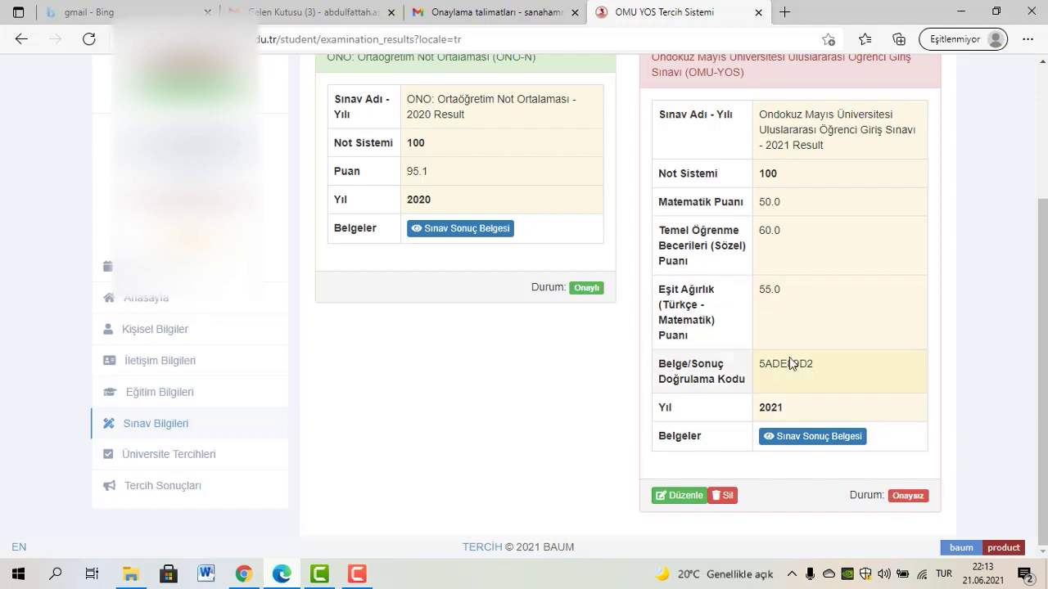
{"action": "scroll", "coordinate": [751, 281], "scroll_direction": "up", "scroll_amount": 2}
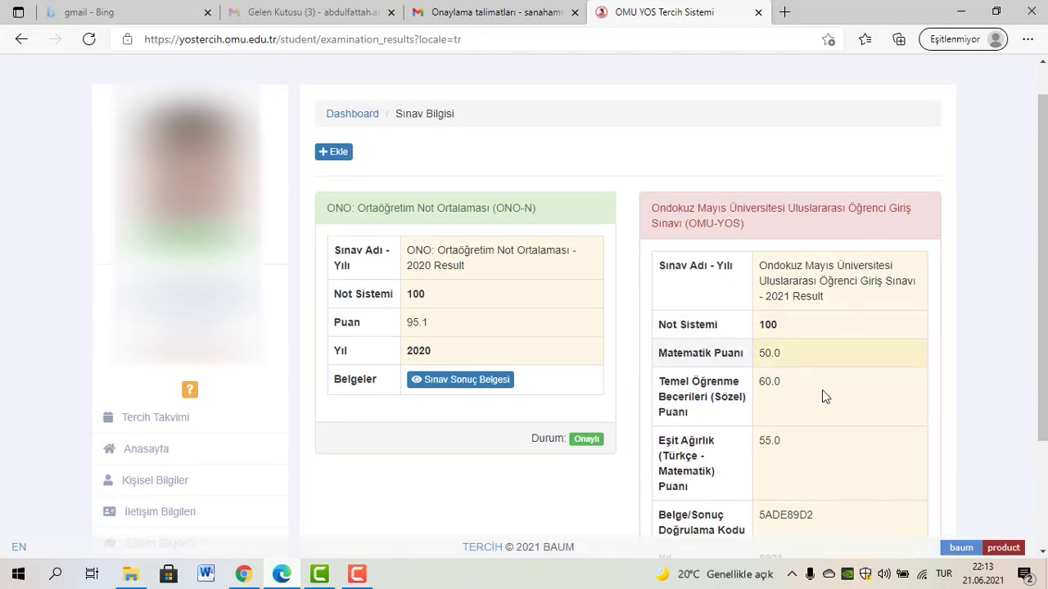
{"action": "scroll", "coordinate": [817, 354], "scroll_direction": "up", "scroll_amount": 1}
{"action": "scroll", "coordinate": [818, 353], "scroll_direction": "down", "scroll_amount": 2}
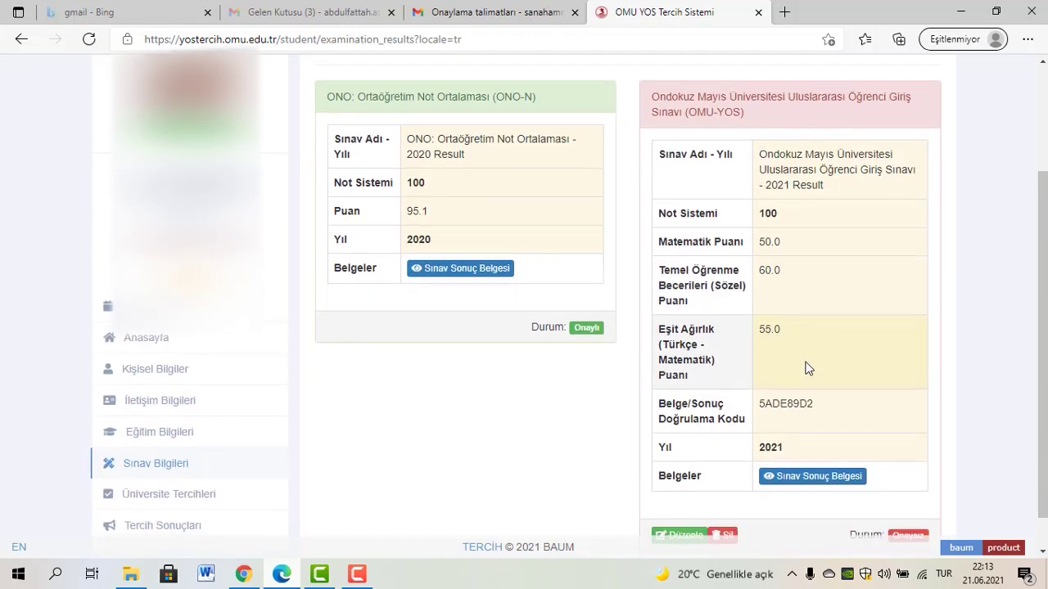
{"action": "scroll", "coordinate": [716, 302], "scroll_direction": "down", "scroll_amount": 1}
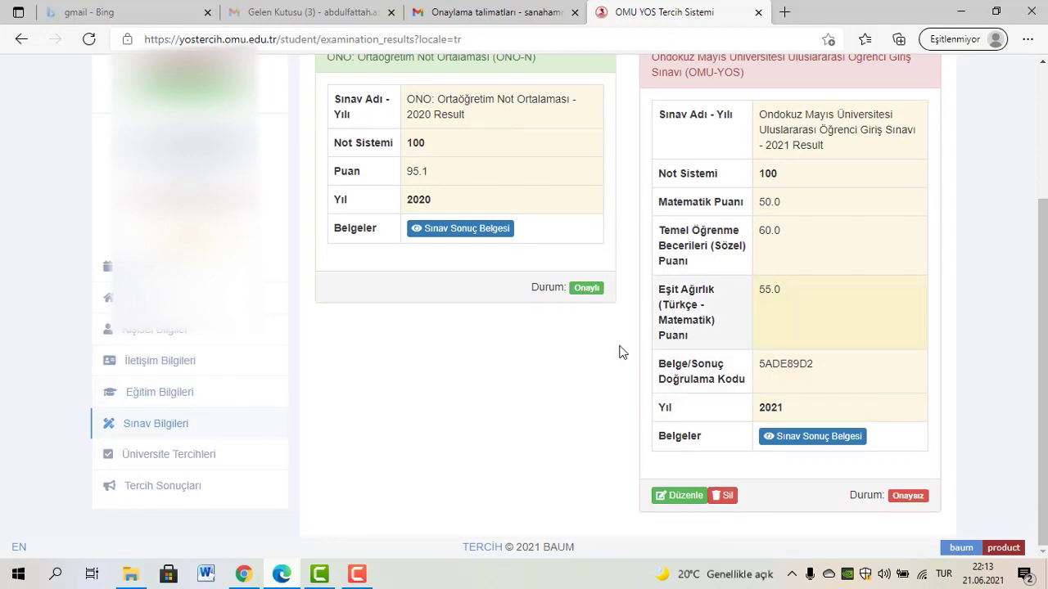
{"action": "scroll", "coordinate": [729, 310], "scroll_direction": "up", "scroll_amount": 3}
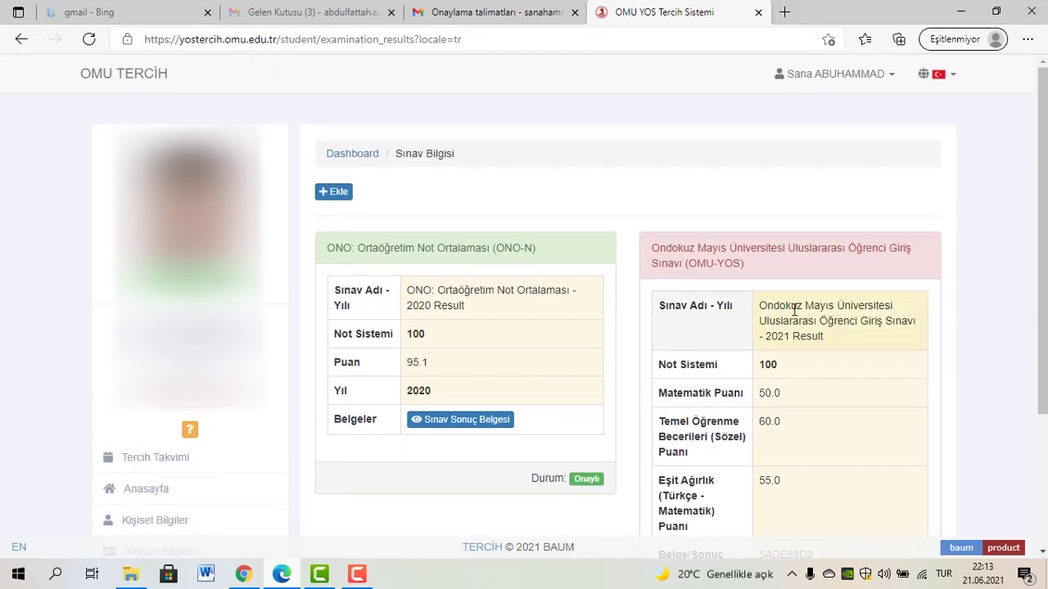
{"action": "scroll", "coordinate": [801, 319], "scroll_direction": "down", "scroll_amount": 3}
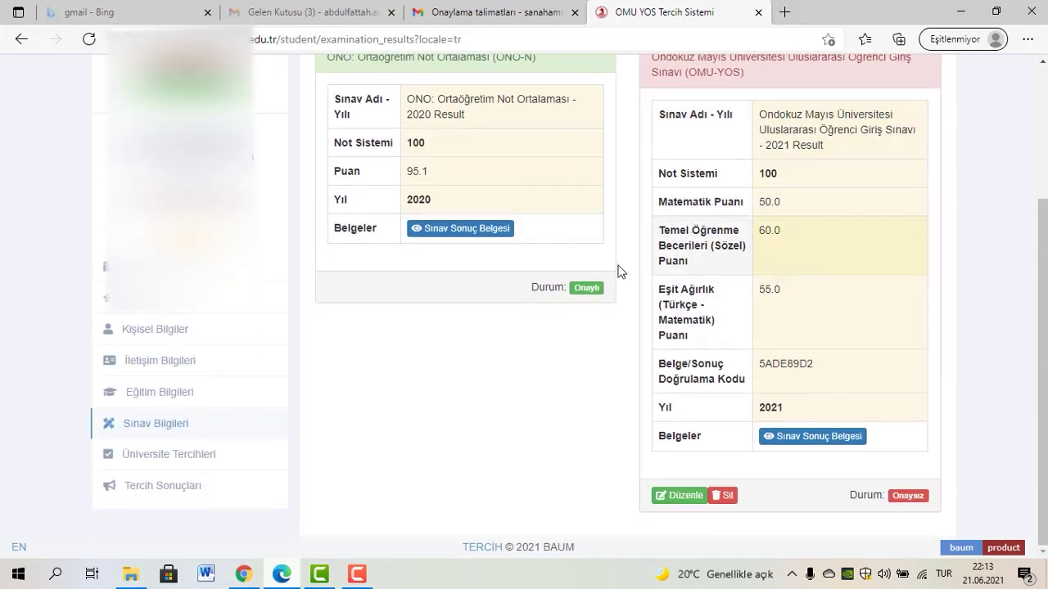
Reopen the university preferences and look through the available 2021 round and the past 2020 rounds
{"action": "left_click", "coordinate": [193, 457]}
{"action": "scroll", "coordinate": [524, 360], "scroll_direction": "down", "scroll_amount": 3}
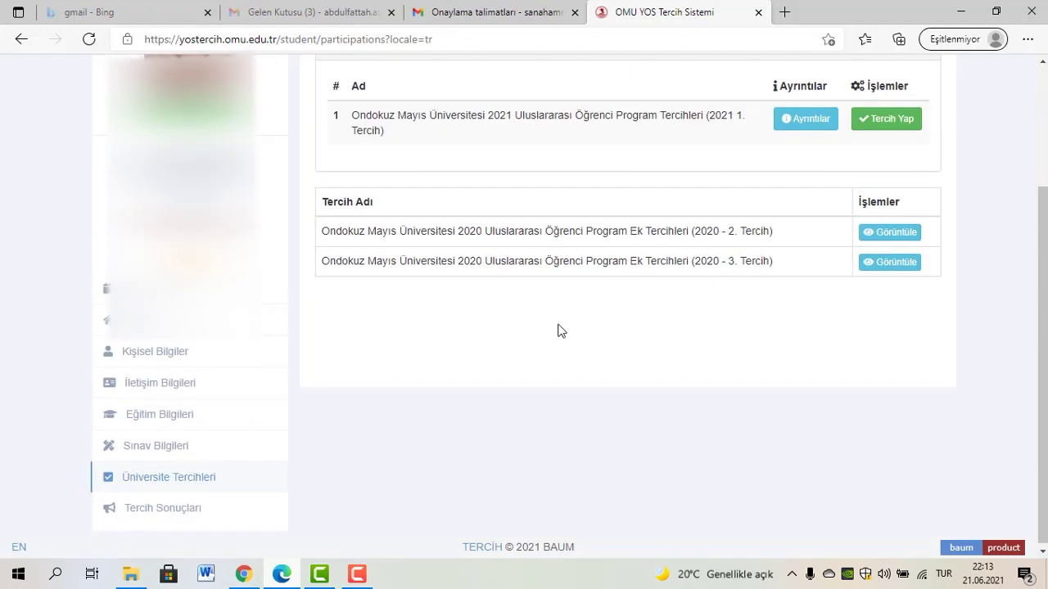
{"action": "scroll", "coordinate": [129, 479], "scroll_direction": "up", "scroll_amount": 3}
{"action": "scroll", "coordinate": [206, 493], "scroll_direction": "down", "scroll_amount": 3}
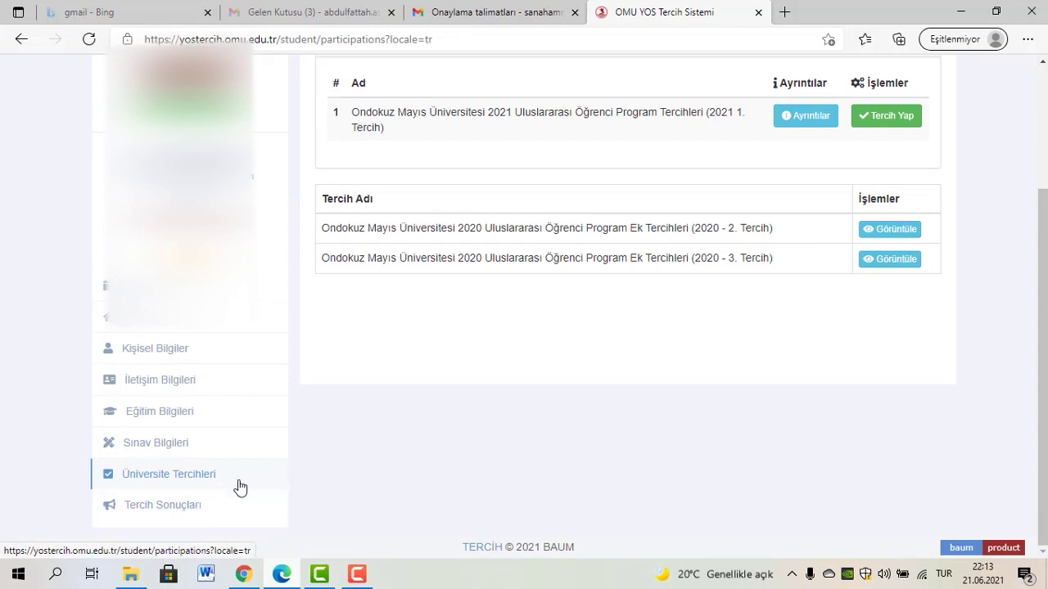
Open the details (Ayrıntılar) of the 2021 international student program preference round (2021 1. Tercih)
{"action": "scroll", "coordinate": [655, 276], "scroll_direction": "up", "scroll_amount": 2}
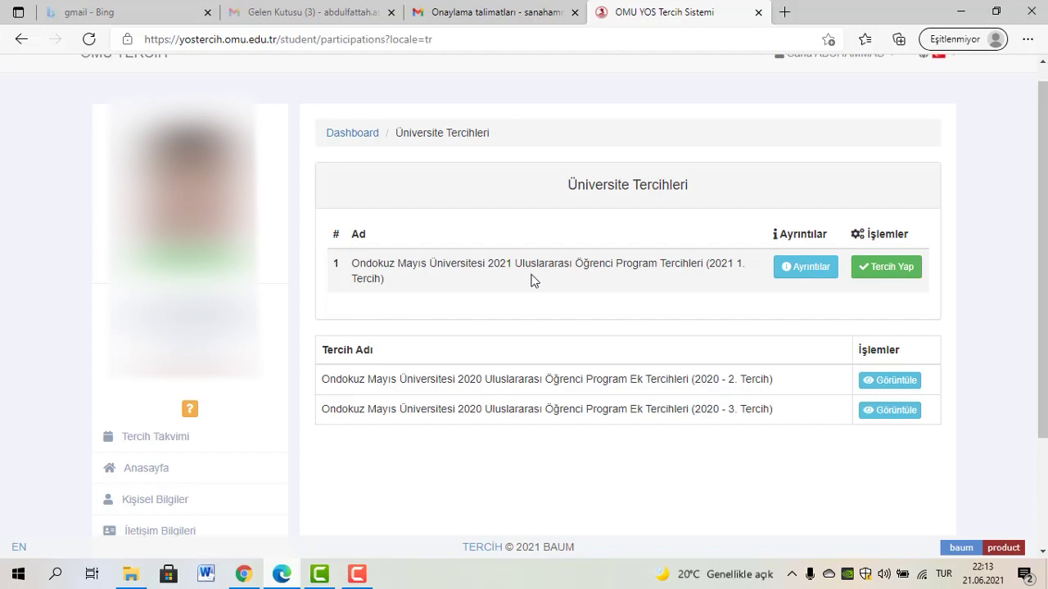
{"action": "left_click_drag", "start_coordinate": [702, 263], "coordinate": [368, 267]}
{"action": "left_click", "coordinate": [722, 298]}
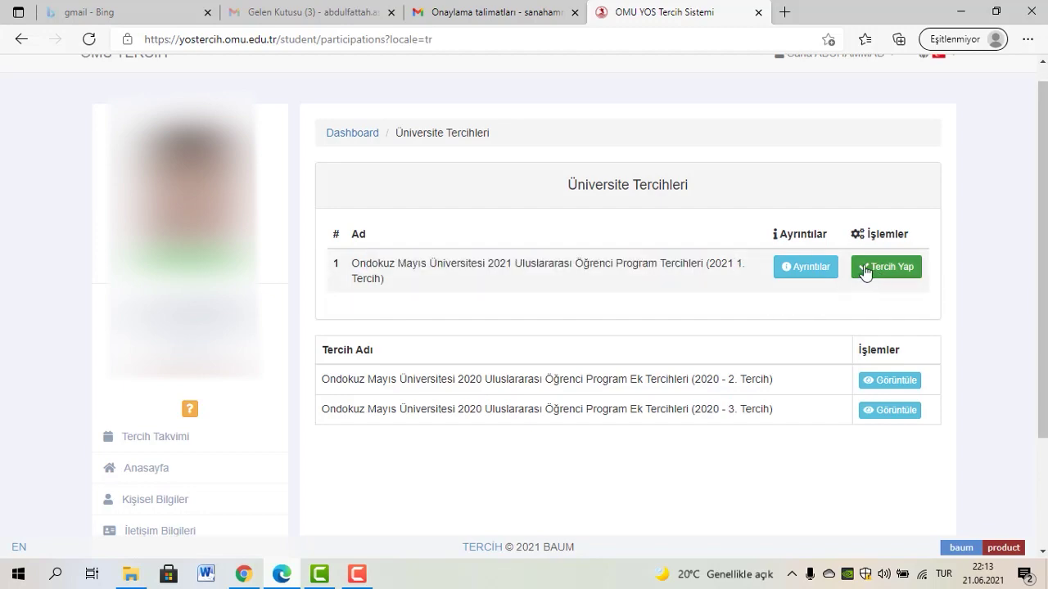
{"action": "left_click", "coordinate": [807, 268]}
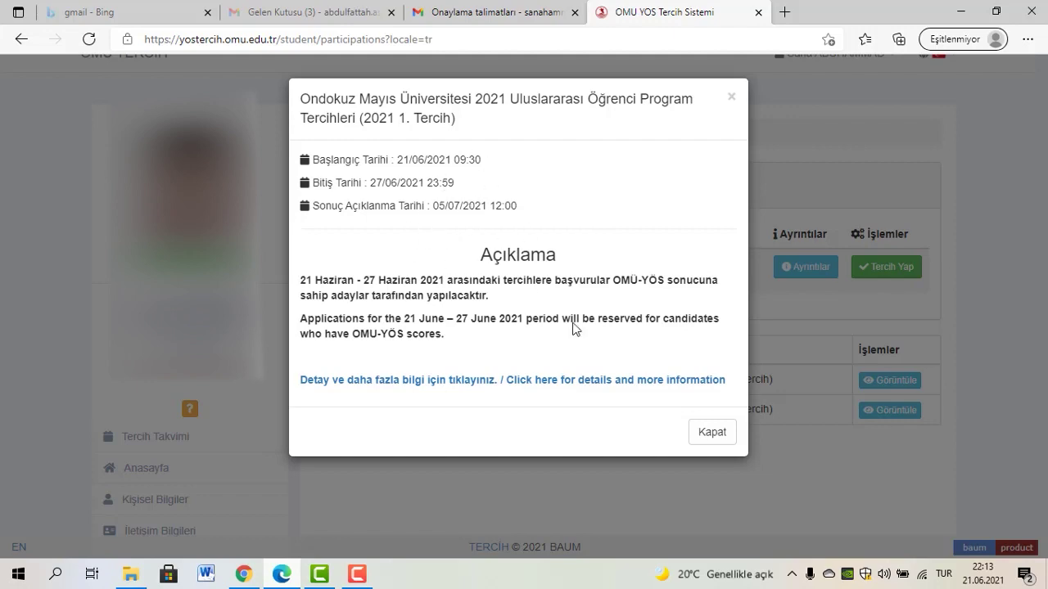
Close the round's details, start an application for the 2021 1. Tercih round, and look over its form fields
{"action": "left_click", "coordinate": [724, 440]}
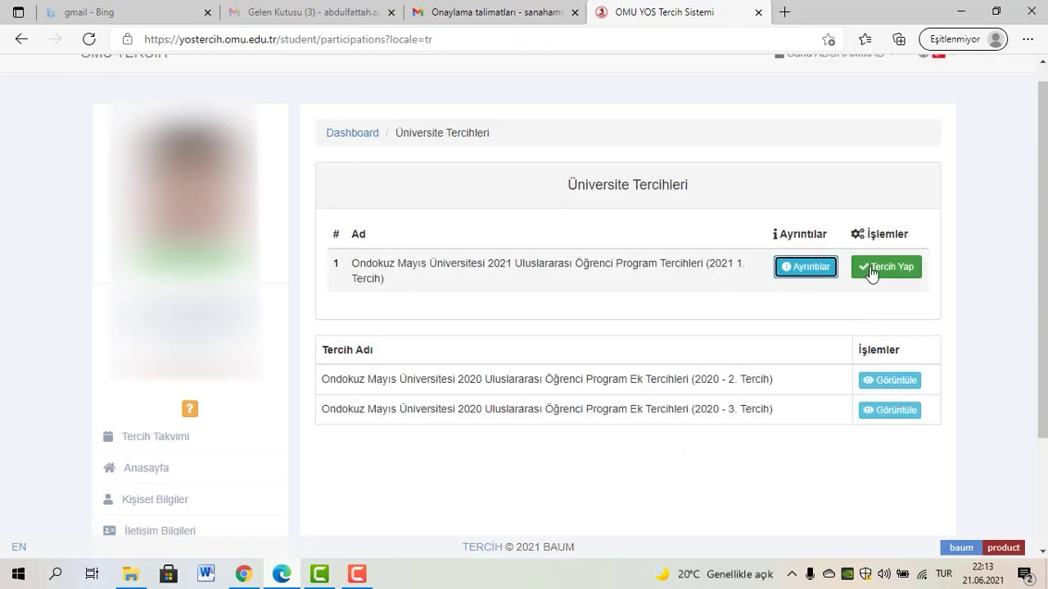
{"action": "left_click", "coordinate": [872, 270]}
{"action": "scroll", "coordinate": [505, 330], "scroll_direction": "down", "scroll_amount": 4}
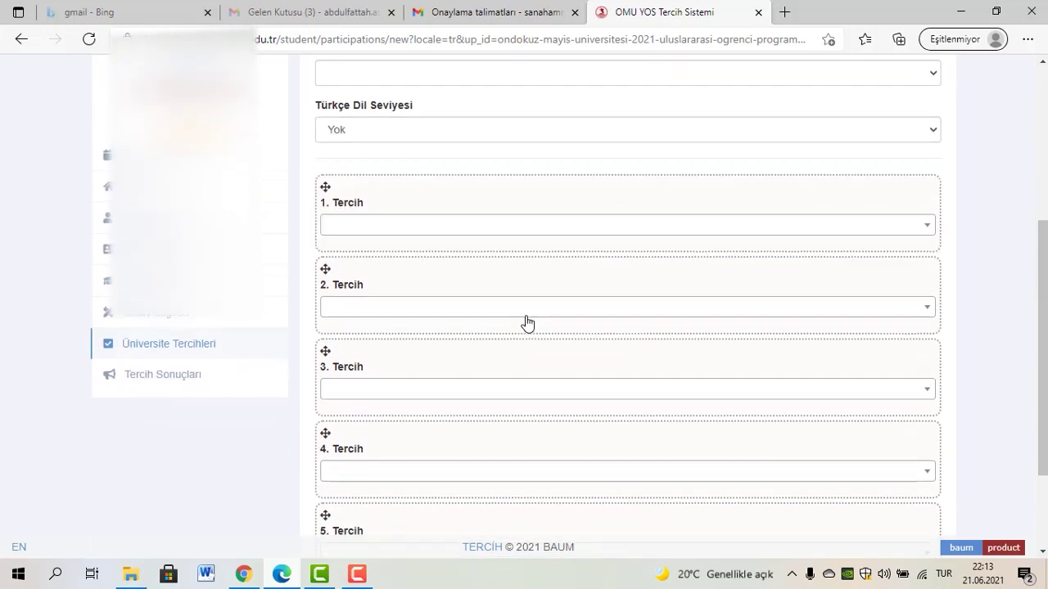
{"action": "scroll", "coordinate": [526, 323], "scroll_direction": "down", "scroll_amount": 2}
{"action": "scroll", "coordinate": [513, 372], "scroll_direction": "up", "scroll_amount": 5}
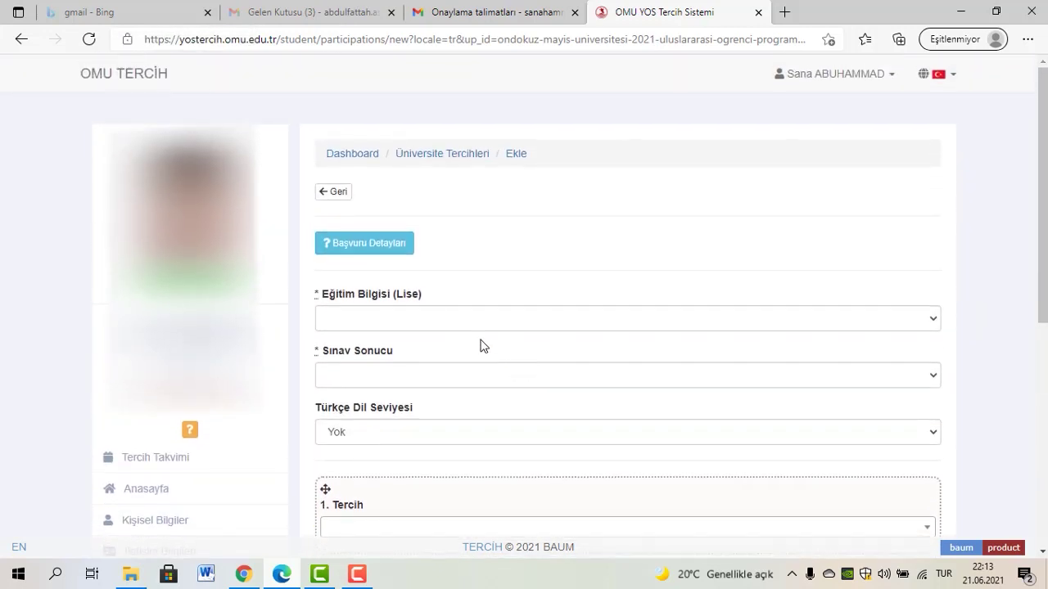
Check the high schools offered under Eğitim Bilgisi (Lise) and leave the field blank
{"action": "left_click", "coordinate": [374, 319]}
{"action": "left_click", "coordinate": [368, 318]}
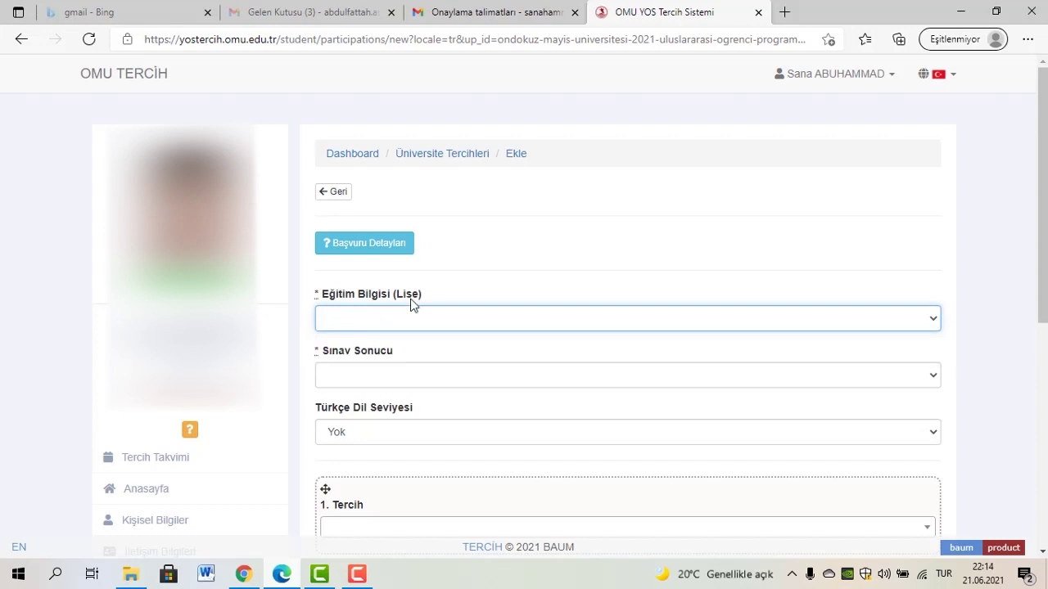
{"action": "left_click", "coordinate": [438, 321]}
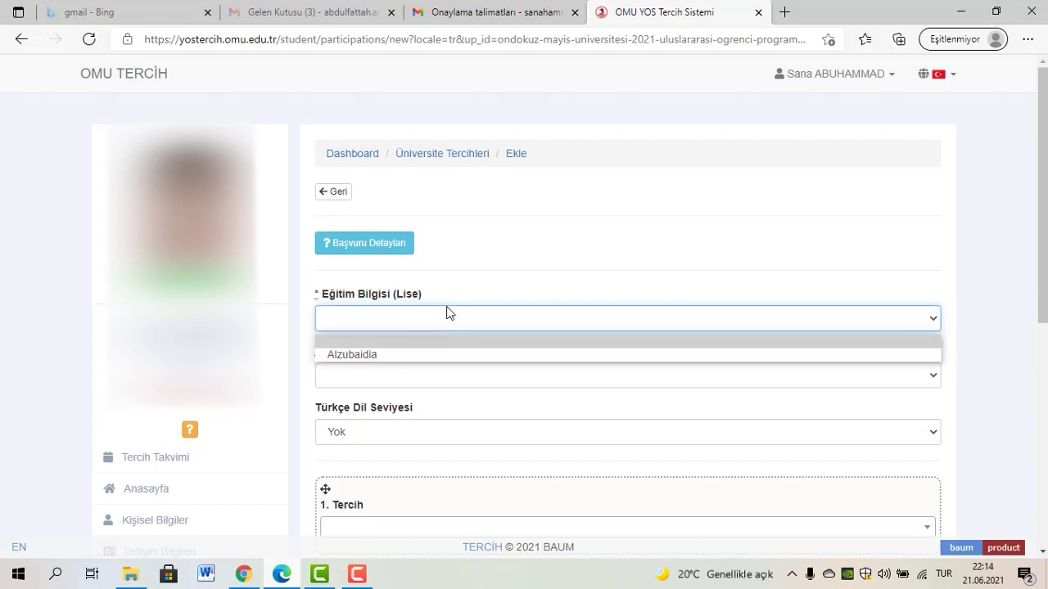
{"action": "left_click", "coordinate": [440, 342]}
Set Sınav Sonucu to "Ondokuz Mayıs Üniversitesi Uluslararası Öğrenci Giriş Sınavı - 2021 Result"
{"action": "scroll", "coordinate": [454, 320], "scroll_direction": "down", "scroll_amount": 1}
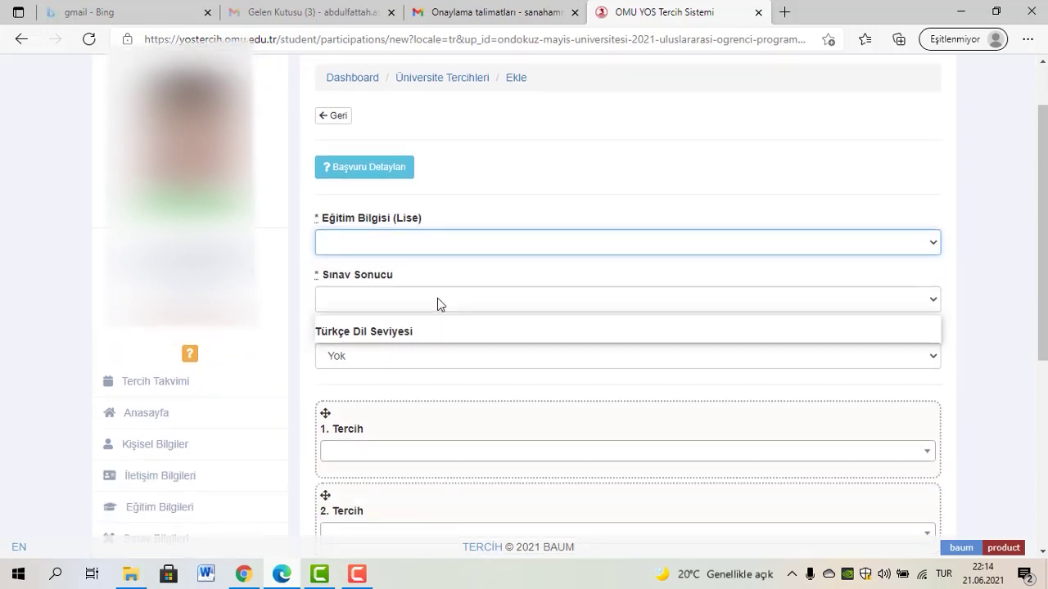
{"action": "left_click", "coordinate": [438, 298]}
{"action": "left_click", "coordinate": [438, 327]}
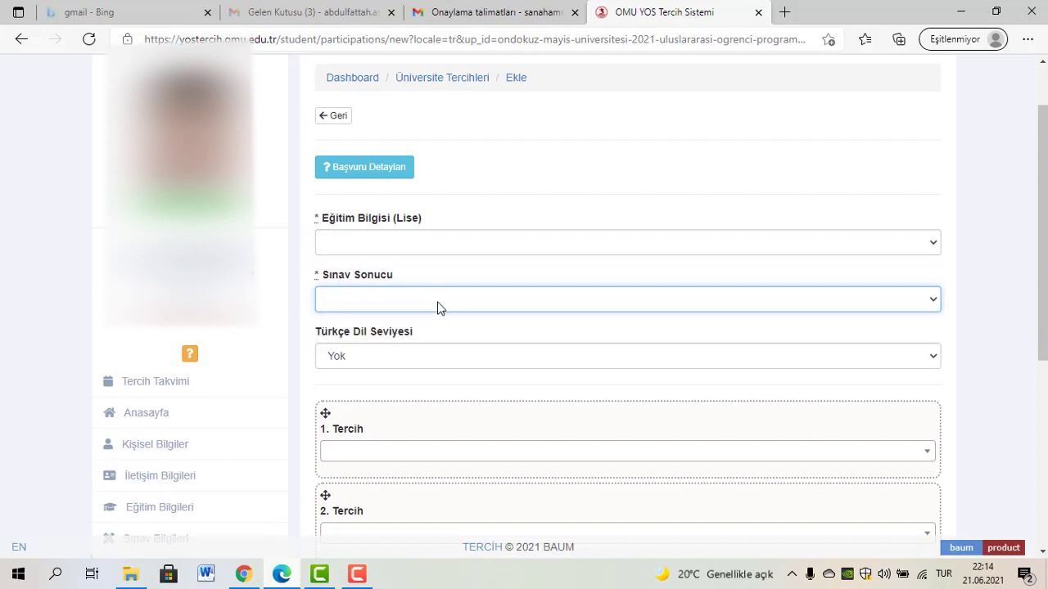
{"action": "left_click", "coordinate": [432, 300]}
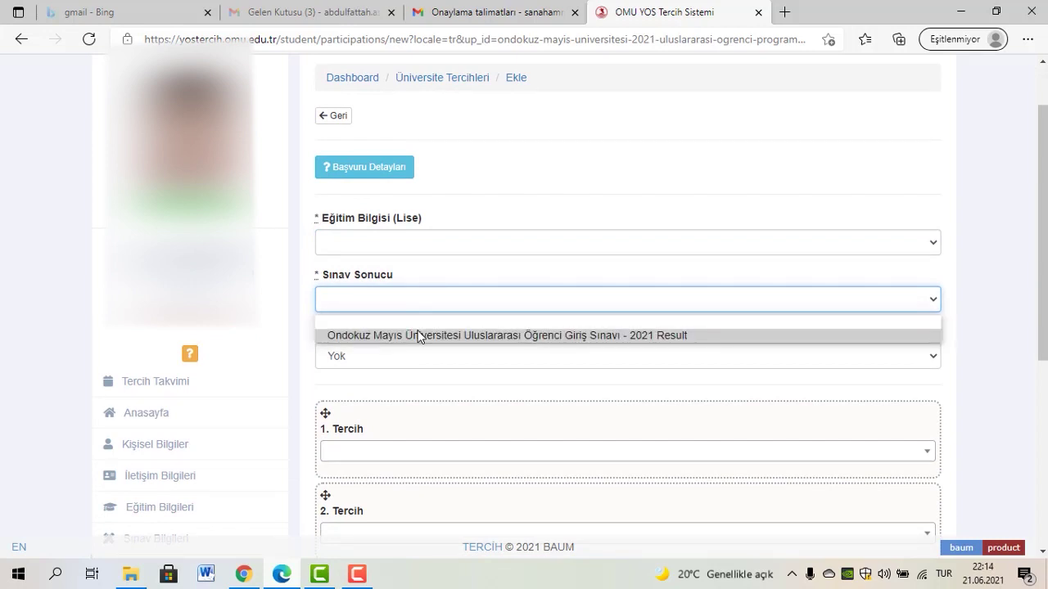
{"action": "left_click", "coordinate": [469, 337]}
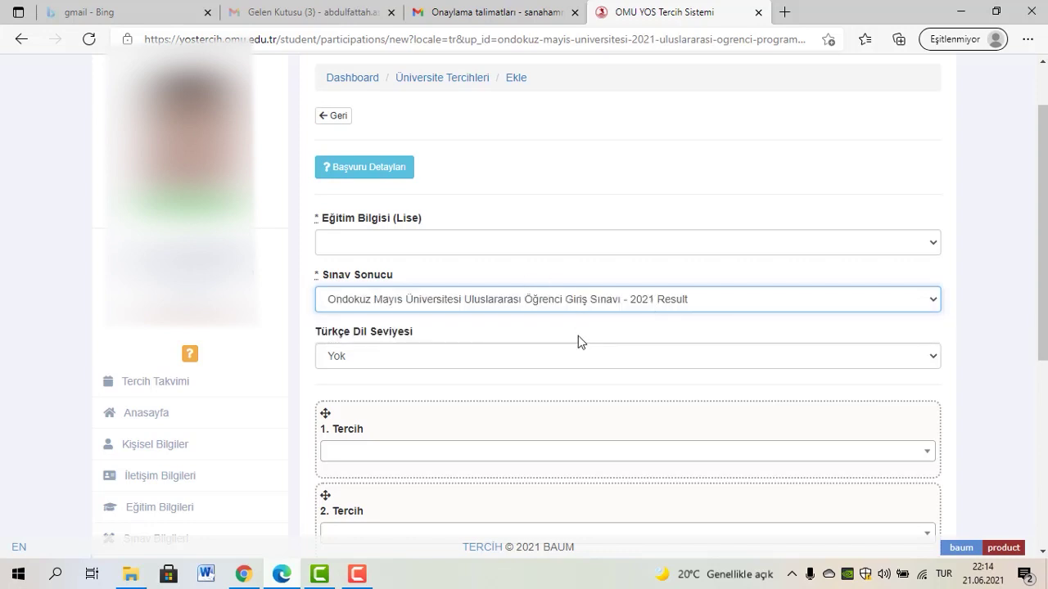
Review the Turkish levels offered under Türkçe Dil Seviyesi and choose Yok
{"action": "scroll", "coordinate": [339, 284], "scroll_direction": "down", "scroll_amount": 1}
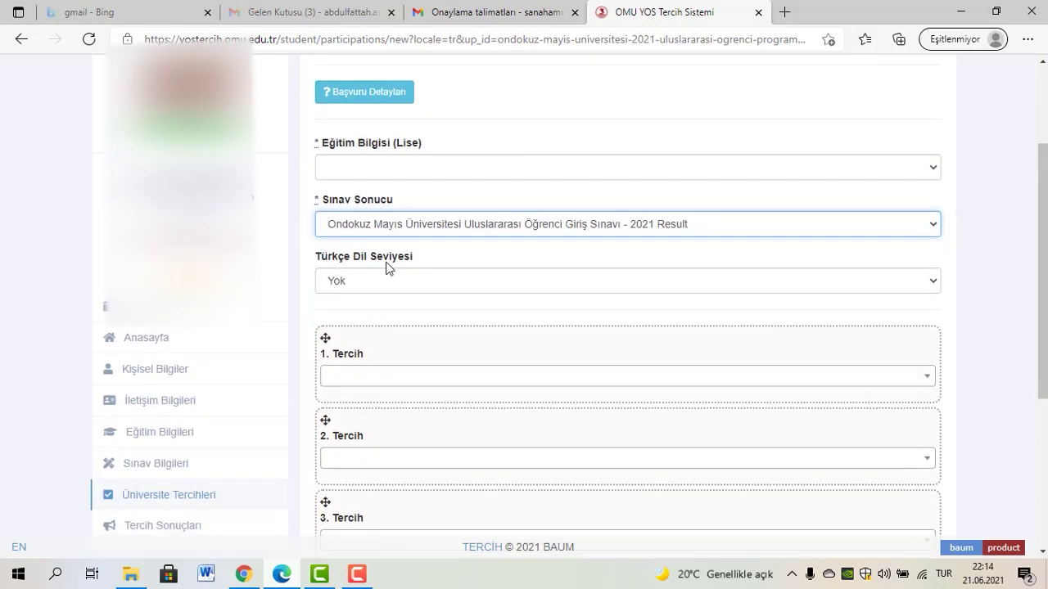
{"action": "left_click", "coordinate": [564, 270]}
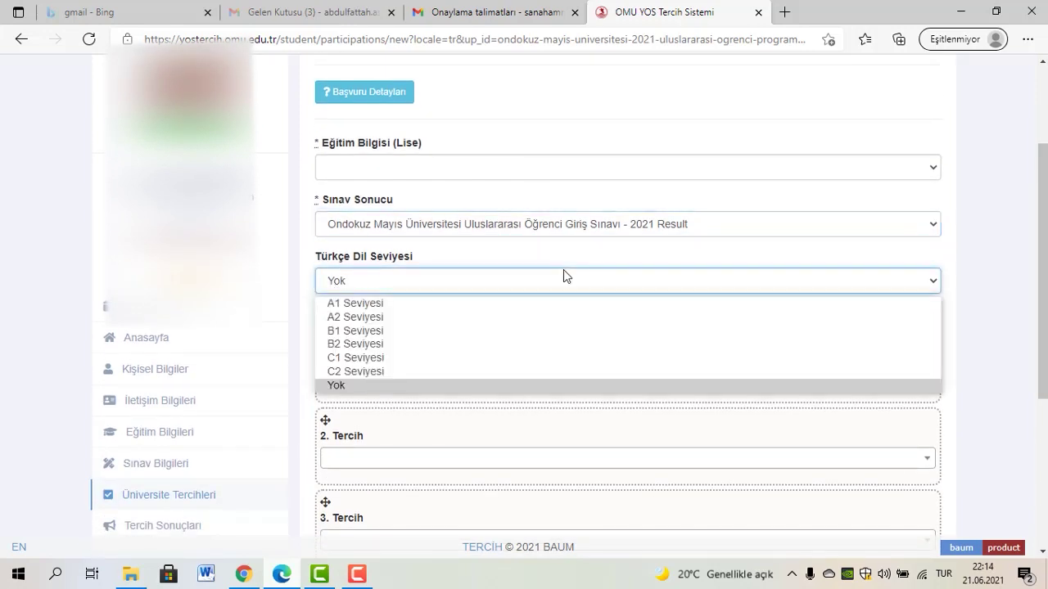
{"action": "left_click", "coordinate": [564, 271]}
{"action": "left_click", "coordinate": [563, 270]}
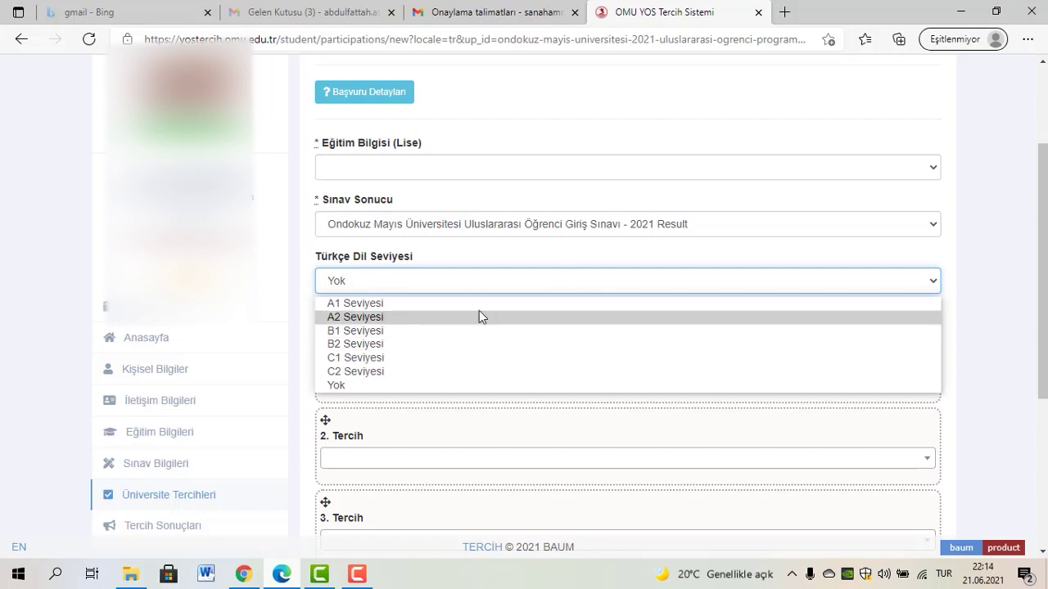
{"action": "left_click", "coordinate": [347, 388]}
Choose Samsun Meslek Yüksekokulu (Önlisans) programs: Çocuk Gelişimi as 1. Tercih and Bilgisayar Programcılığı(Uzaktan Öğretim) as 2. Tercih
{"action": "scroll", "coordinate": [521, 283], "scroll_direction": "down", "scroll_amount": 1}
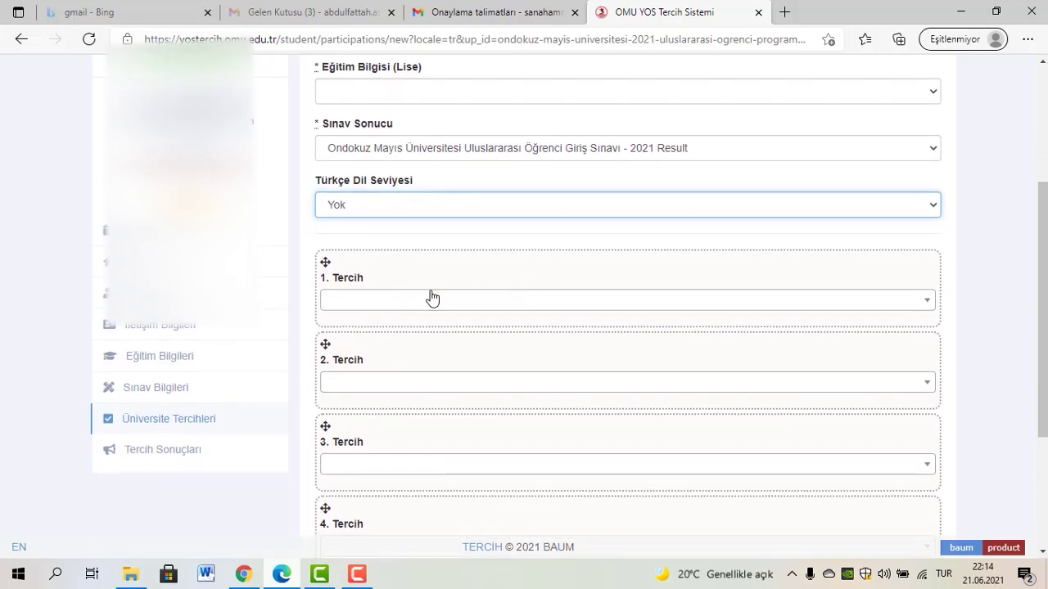
{"action": "left_click", "coordinate": [418, 302]}
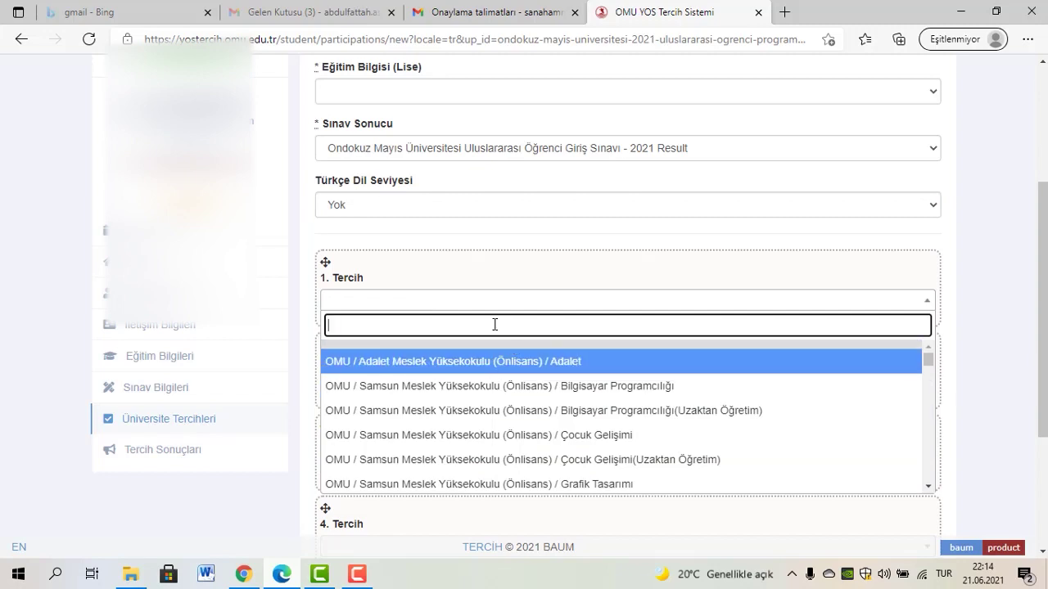
{"action": "left_click", "coordinate": [474, 435]}
{"action": "scroll", "coordinate": [449, 344], "scroll_direction": "down", "scroll_amount": 1}
{"action": "left_click", "coordinate": [437, 312]}
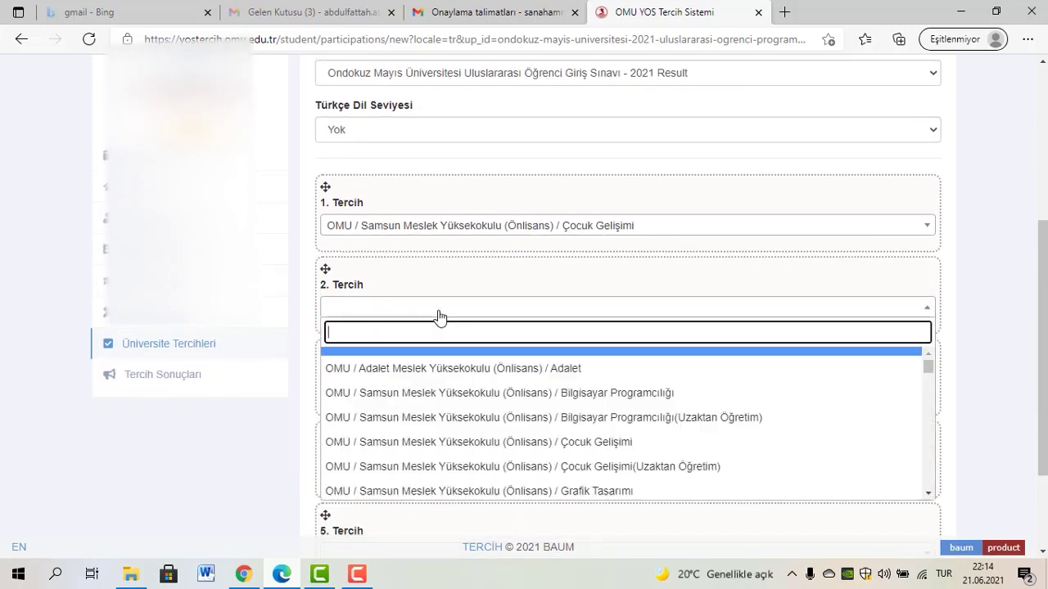
{"action": "left_click", "coordinate": [459, 434]}
Set both 3. Tercih and 4. Tercih to OMU / Samsun Meslek Yüksekokulu (Önlisans) / Çocuk Gelişimi
{"action": "scroll", "coordinate": [442, 360], "scroll_direction": "down", "scroll_amount": 1}
{"action": "left_click", "coordinate": [421, 318]}
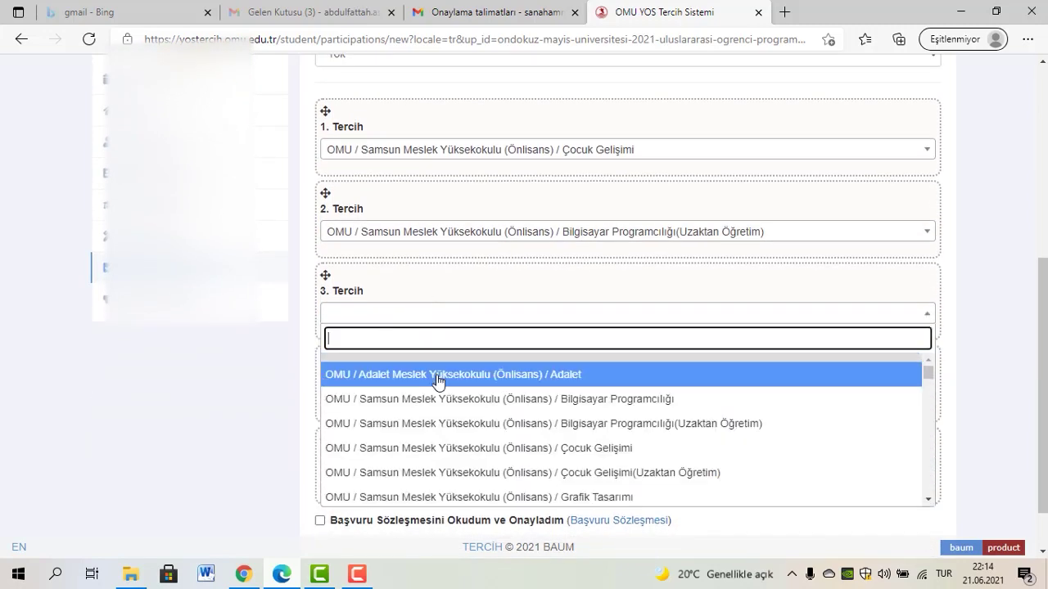
{"action": "scroll", "coordinate": [449, 385], "scroll_direction": "down", "scroll_amount": 3}
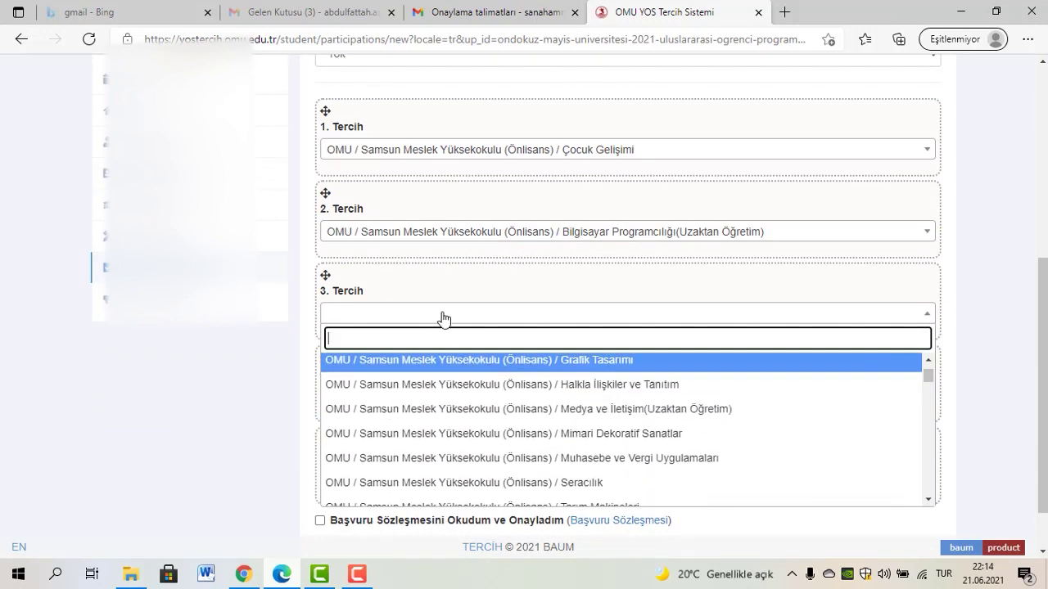
{"action": "left_click", "coordinate": [440, 315]}
{"action": "left_click", "coordinate": [442, 317]}
{"action": "left_click", "coordinate": [462, 449]}
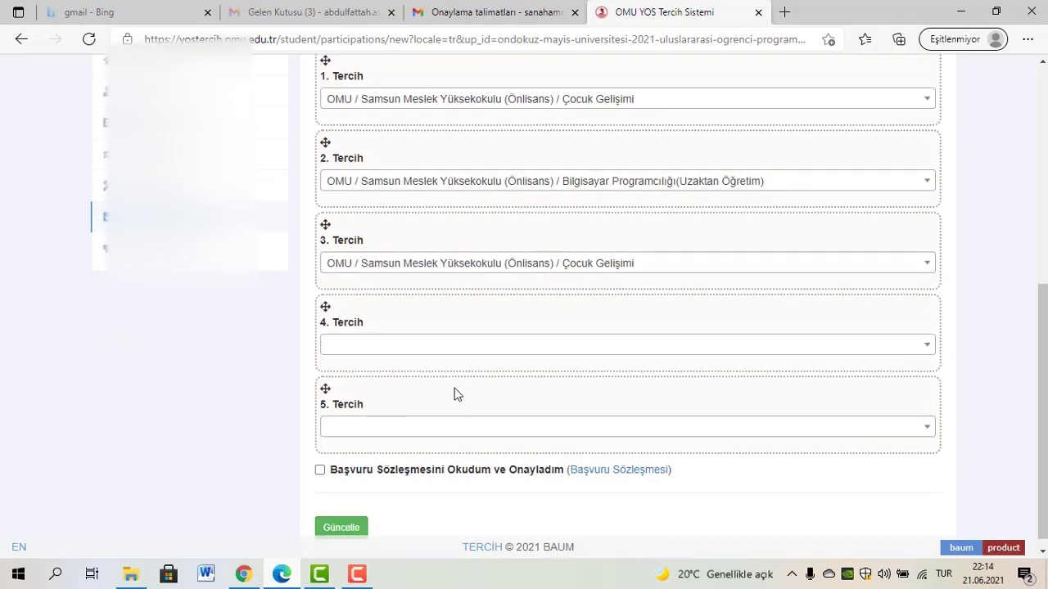
{"action": "scroll", "coordinate": [453, 385], "scroll_direction": "down", "scroll_amount": 1}
{"action": "left_click", "coordinate": [417, 334]}
{"action": "left_click", "coordinate": [417, 468]}
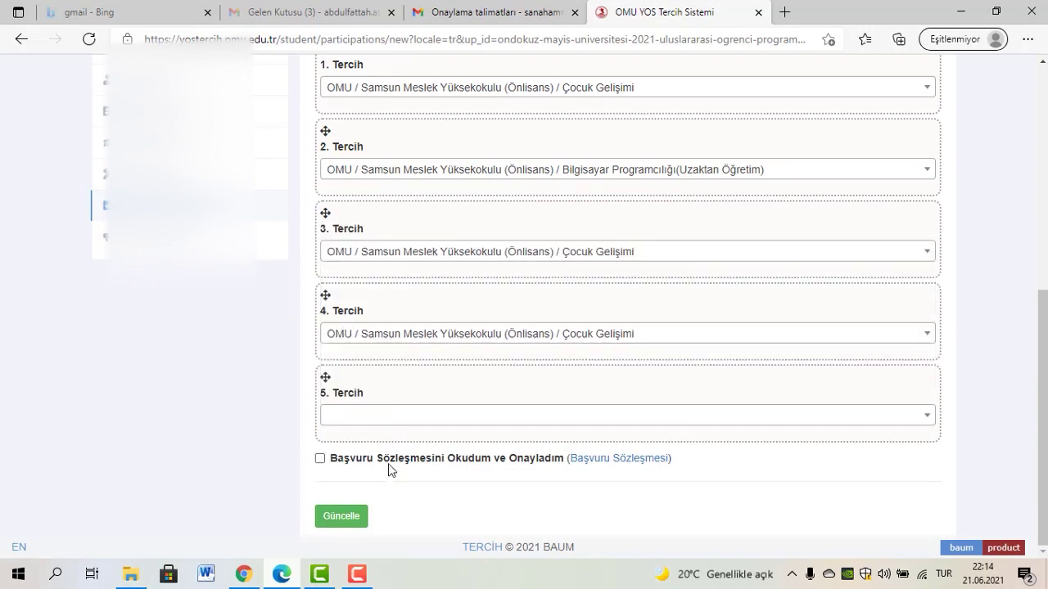
Accept the application agreement (Başvuru Sözleşmesi), review the form, and try to submit the preferences
{"action": "left_click", "coordinate": [320, 459]}
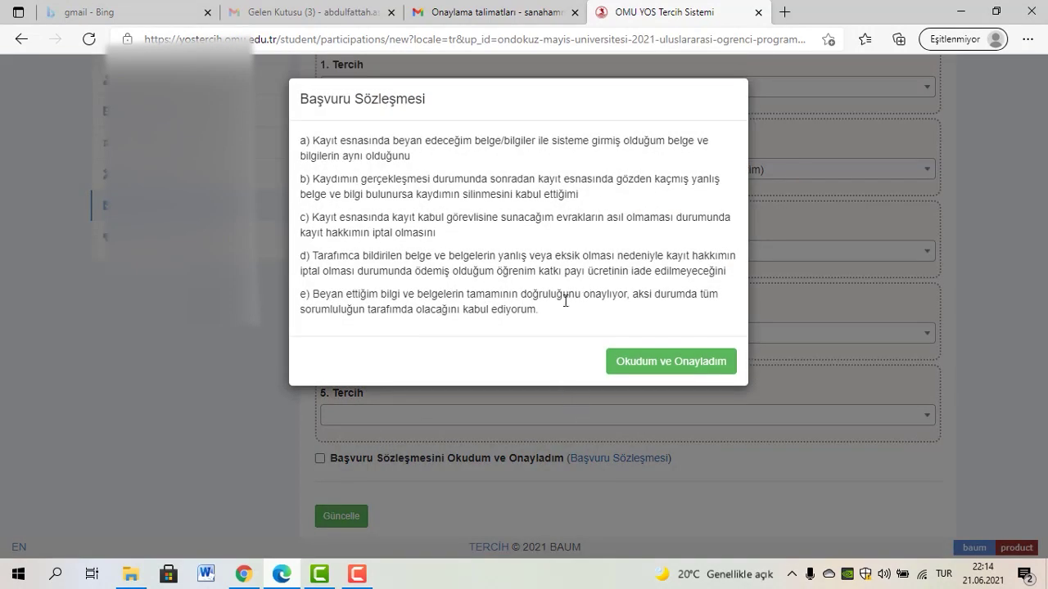
{"action": "left_click", "coordinate": [676, 362]}
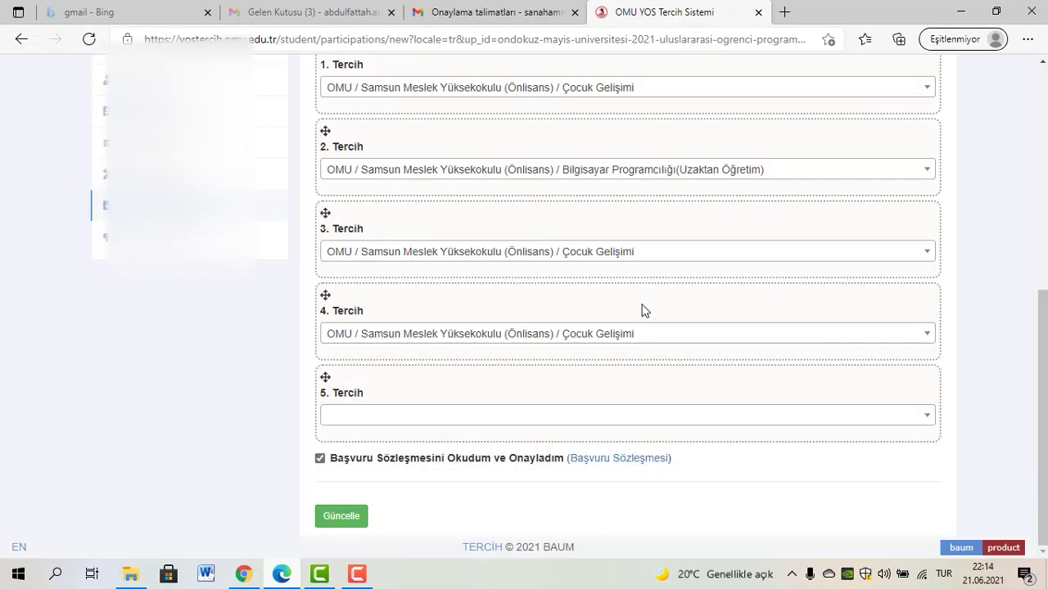
{"action": "scroll", "coordinate": [524, 337], "scroll_direction": "up", "scroll_amount": 1}
{"action": "scroll", "coordinate": [525, 336], "scroll_direction": "down", "scroll_amount": 1}
{"action": "scroll", "coordinate": [393, 183], "scroll_direction": "up", "scroll_amount": 5}
{"action": "scroll", "coordinate": [497, 273], "scroll_direction": "down", "scroll_amount": 5}
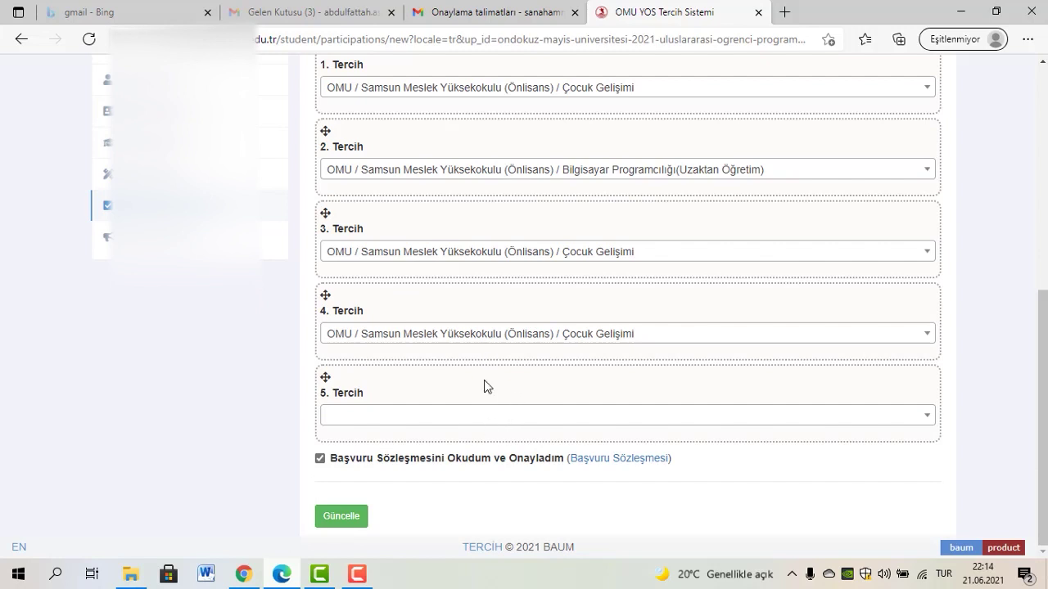
{"action": "left_click", "coordinate": [359, 518]}
Review the filled application form from the education and exam fields through the five preferences and the agreement
{"action": "scroll", "coordinate": [510, 434], "scroll_direction": "up", "scroll_amount": 5}
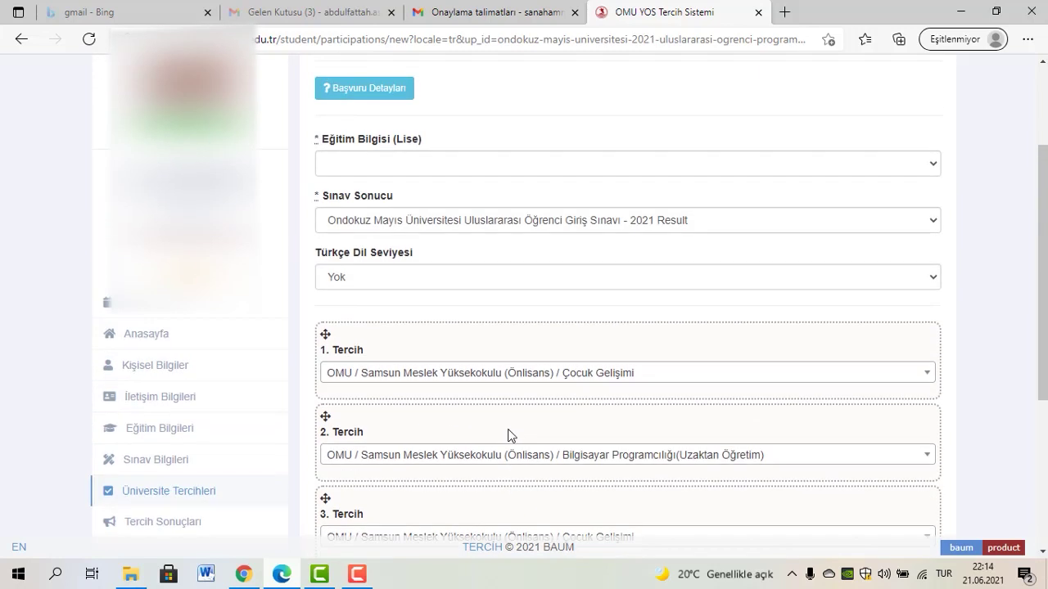
{"action": "scroll", "coordinate": [510, 435], "scroll_direction": "down", "scroll_amount": 5}
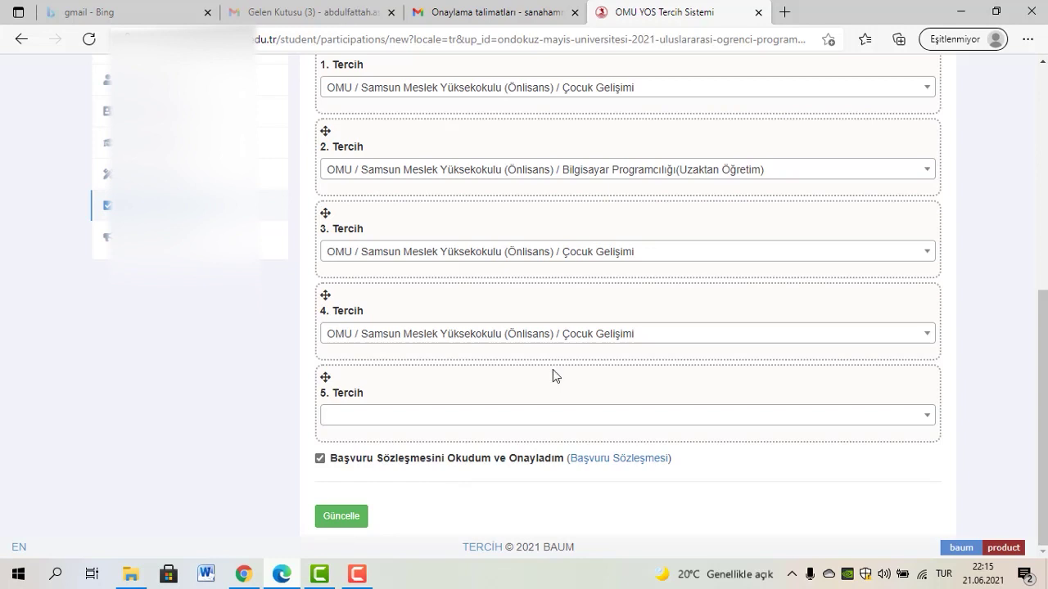
{"action": "scroll", "coordinate": [452, 311], "scroll_direction": "up", "scroll_amount": 3}
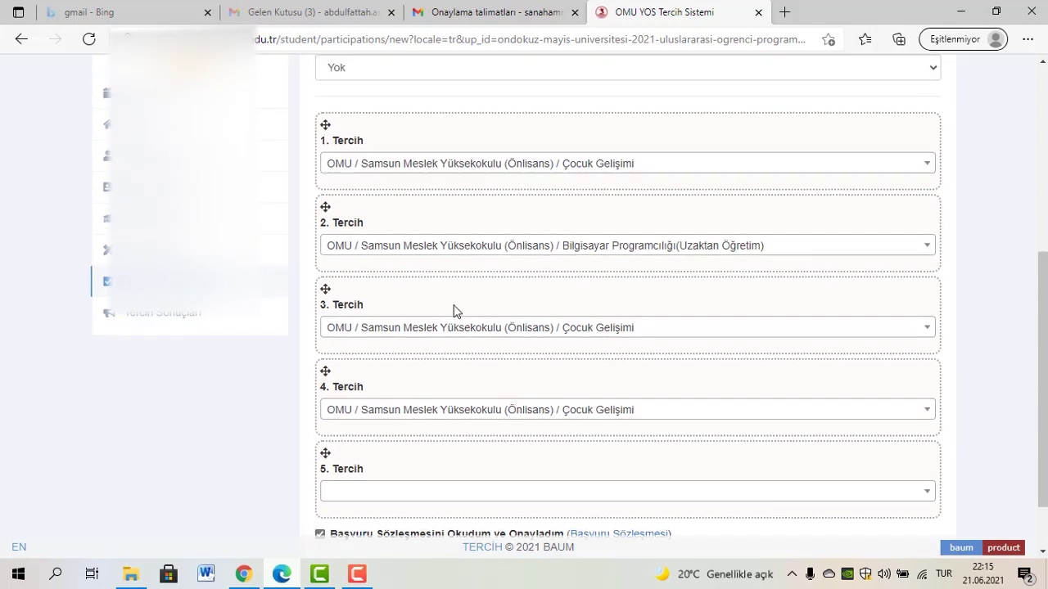
{"action": "scroll", "coordinate": [455, 311], "scroll_direction": "up", "scroll_amount": 2}
{"action": "scroll", "coordinate": [454, 312], "scroll_direction": "down", "scroll_amount": 2}
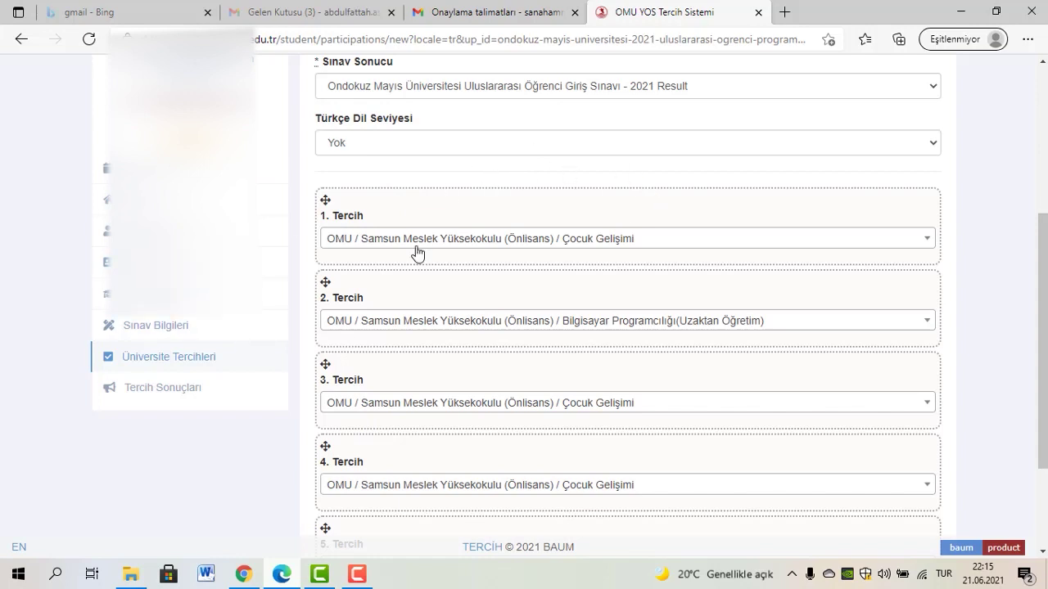
{"action": "scroll", "coordinate": [633, 214], "scroll_direction": "down", "scroll_amount": 2}
{"action": "scroll", "coordinate": [608, 232], "scroll_direction": "up", "scroll_amount": 2}
{"action": "scroll", "coordinate": [604, 339], "scroll_direction": "down", "scroll_amount": 2}
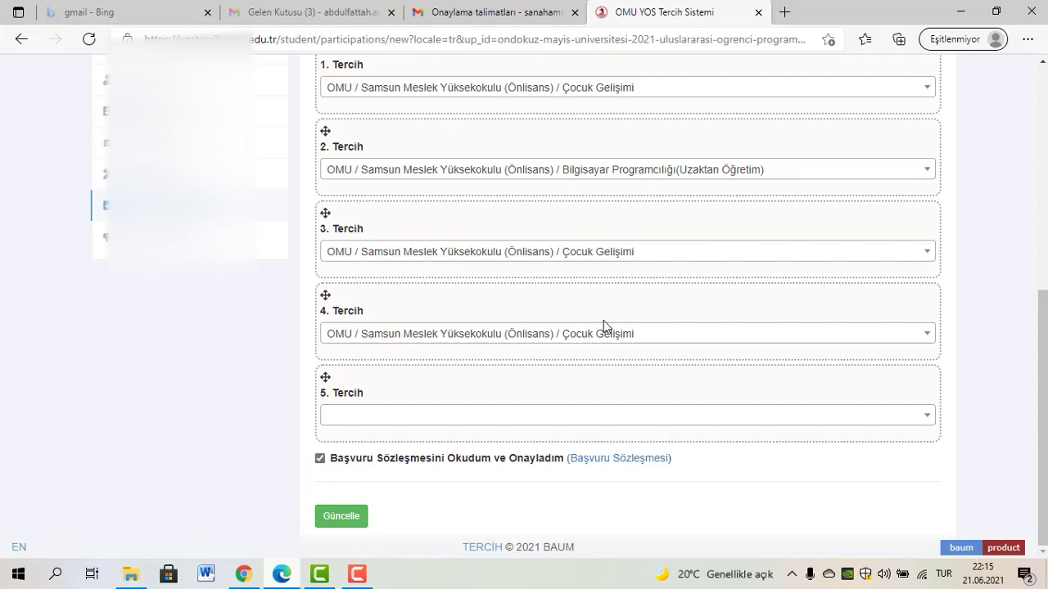
{"action": "scroll", "coordinate": [564, 257], "scroll_direction": "up", "scroll_amount": 5}
{"action": "scroll", "coordinate": [581, 251], "scroll_direction": "down", "scroll_amount": 3}
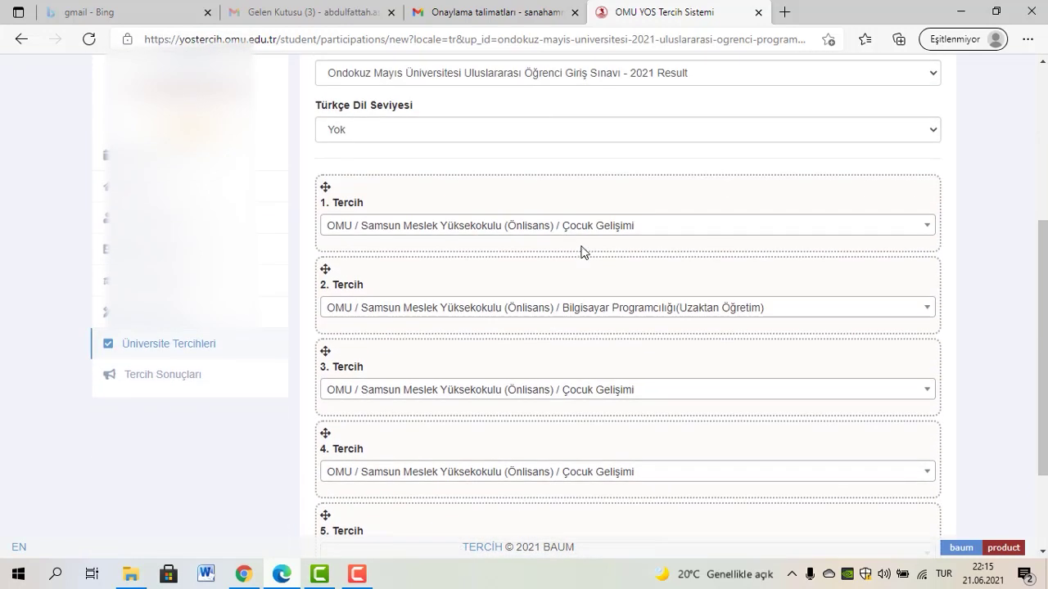
{"action": "scroll", "coordinate": [581, 251], "scroll_direction": "down", "scroll_amount": 2}
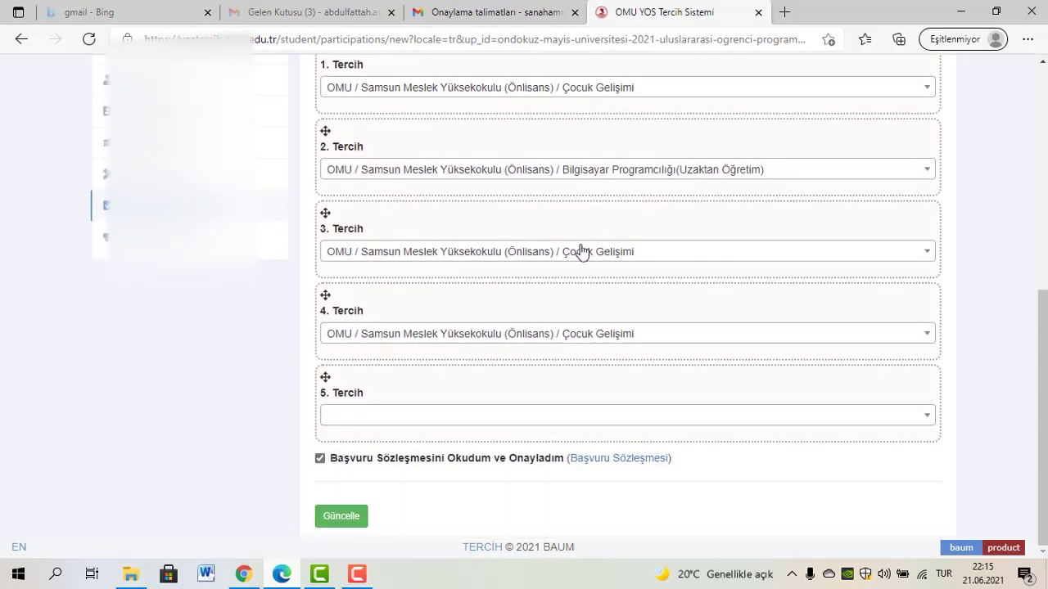
{"action": "scroll", "coordinate": [582, 251], "scroll_direction": "up", "scroll_amount": 6}
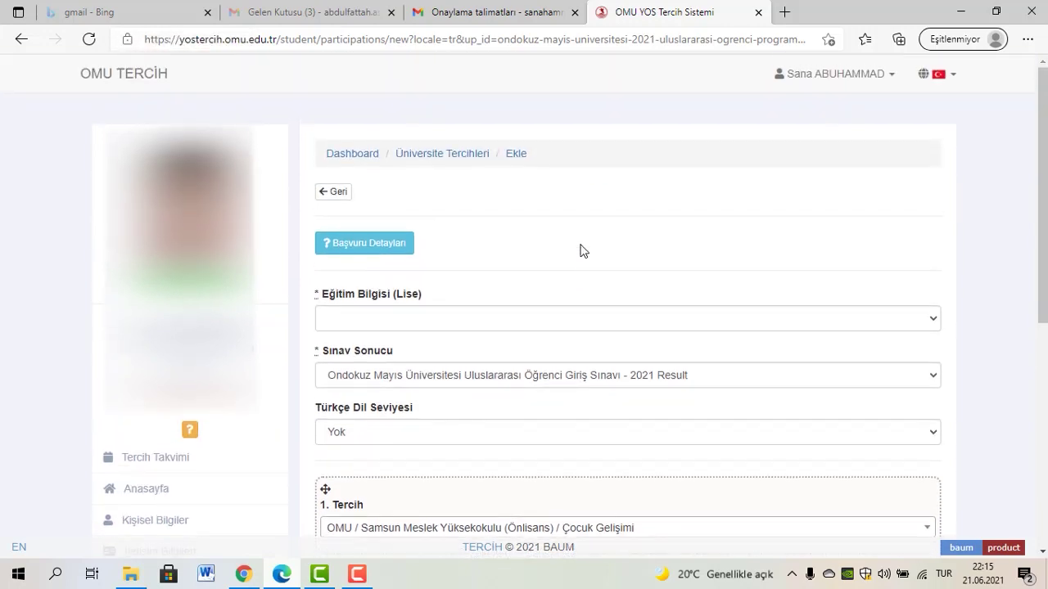
{"action": "scroll", "coordinate": [583, 251], "scroll_direction": "down", "scroll_amount": 1}
{"action": "scroll", "coordinate": [583, 252], "scroll_direction": "down", "scroll_amount": 3}
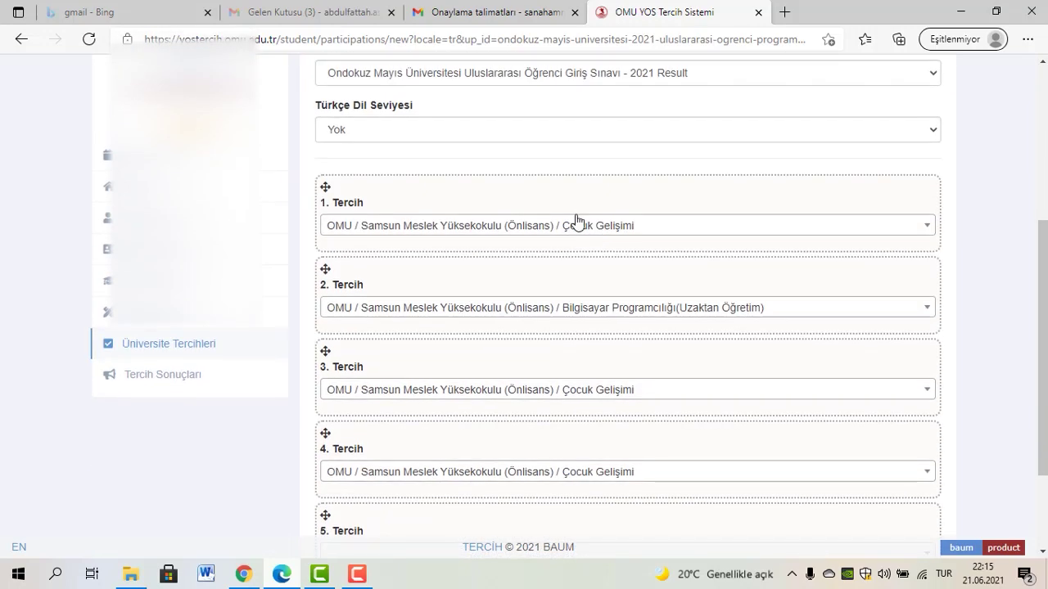
{"action": "left_click", "coordinate": [354, 573]}
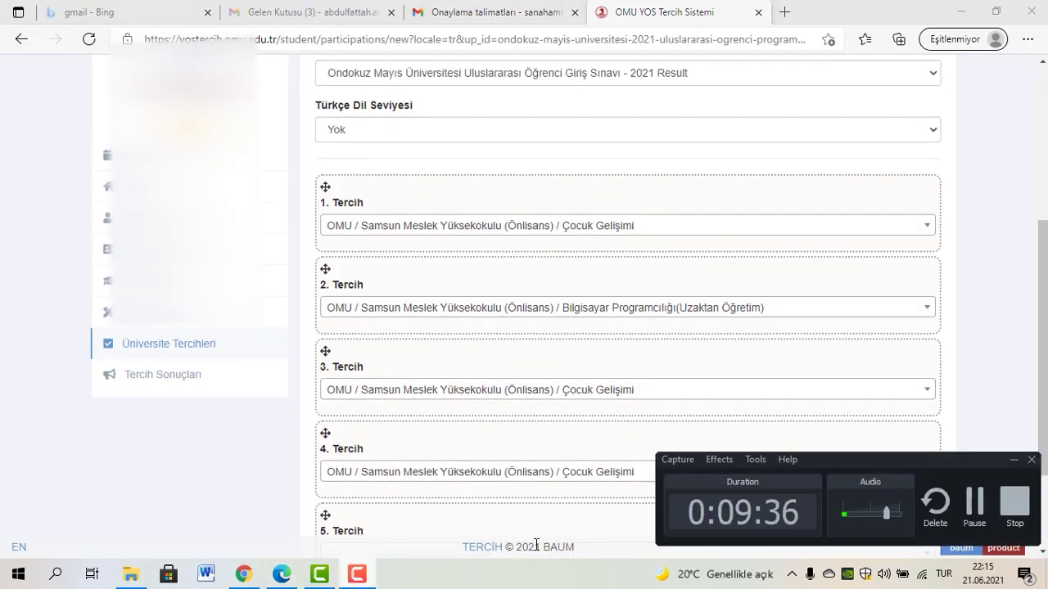